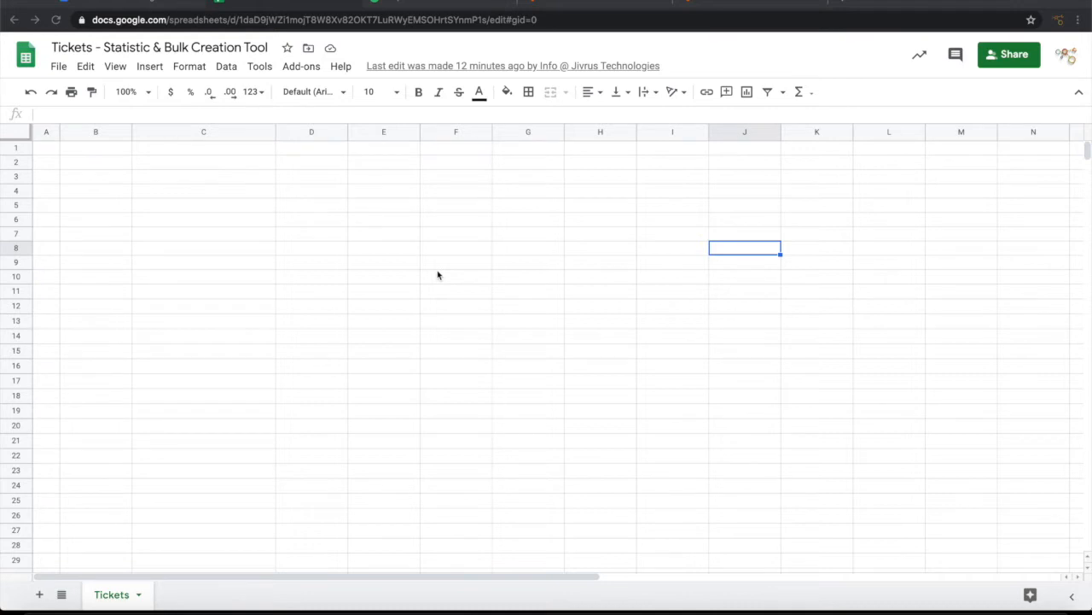
Step: Switch from the empty Tickets spreadsheet to the Freshdesk helpdesk dashboard tab
{"action": "left_click", "coordinate": [446, 2]}
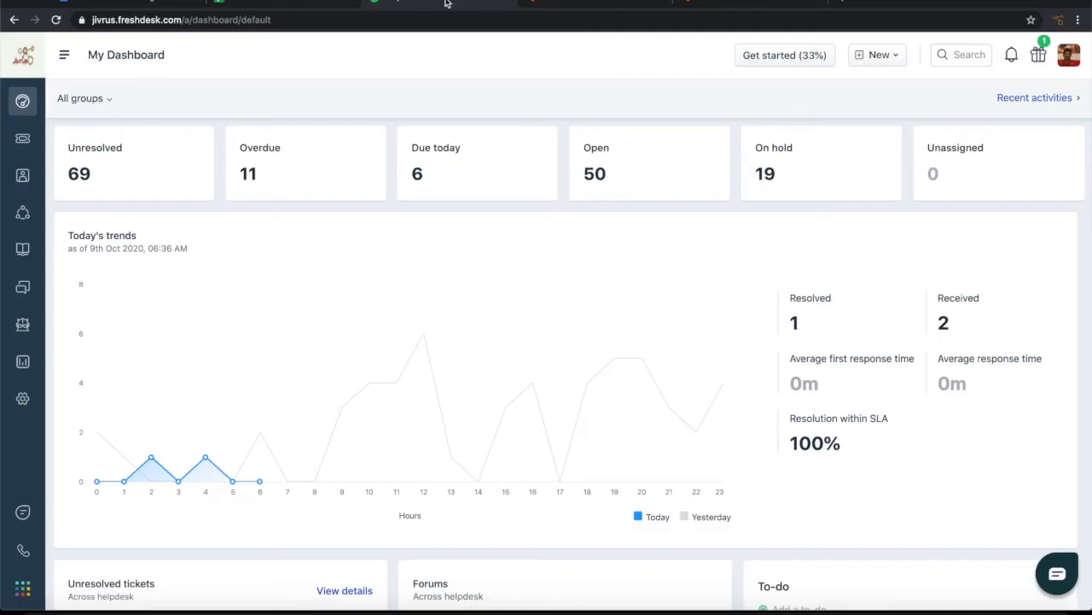
Step: Browse Freshdesk's 69 unresolved tickets, then go back to the Tickets spreadsheet
{"action": "left_click", "coordinate": [80, 176]}
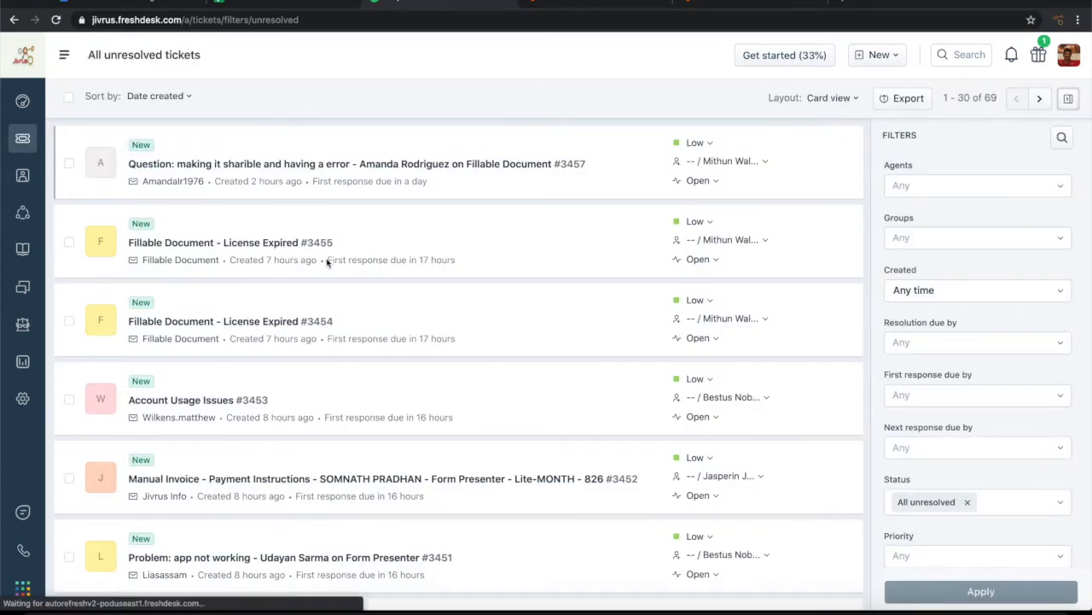
{"action": "scroll", "coordinate": [339, 465], "scroll_direction": "down", "scroll_amount": 3}
{"action": "scroll", "coordinate": [339, 465], "scroll_direction": "down", "scroll_amount": 10}
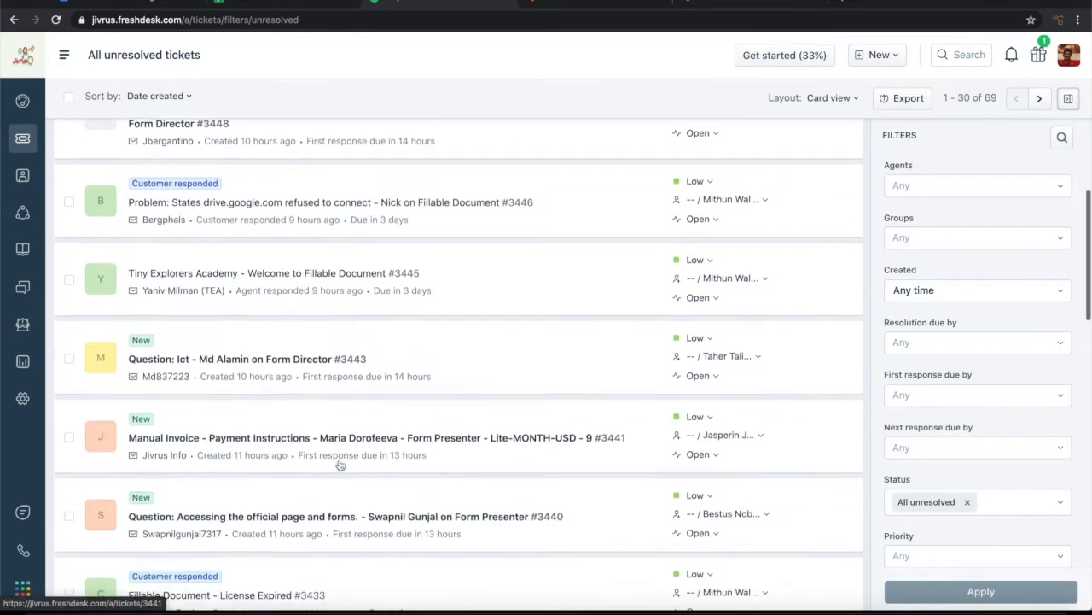
{"action": "scroll", "coordinate": [376, 353], "scroll_direction": "up", "scroll_amount": 10}
{"action": "scroll", "coordinate": [376, 352], "scroll_direction": "up", "scroll_amount": 5}
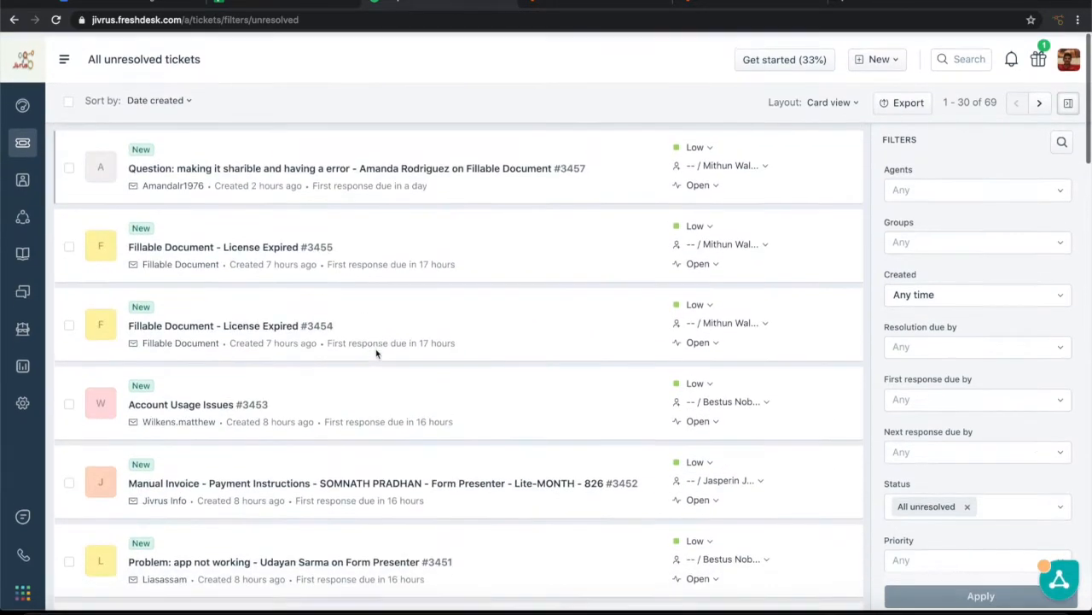
{"action": "left_click", "coordinate": [288, 4]}
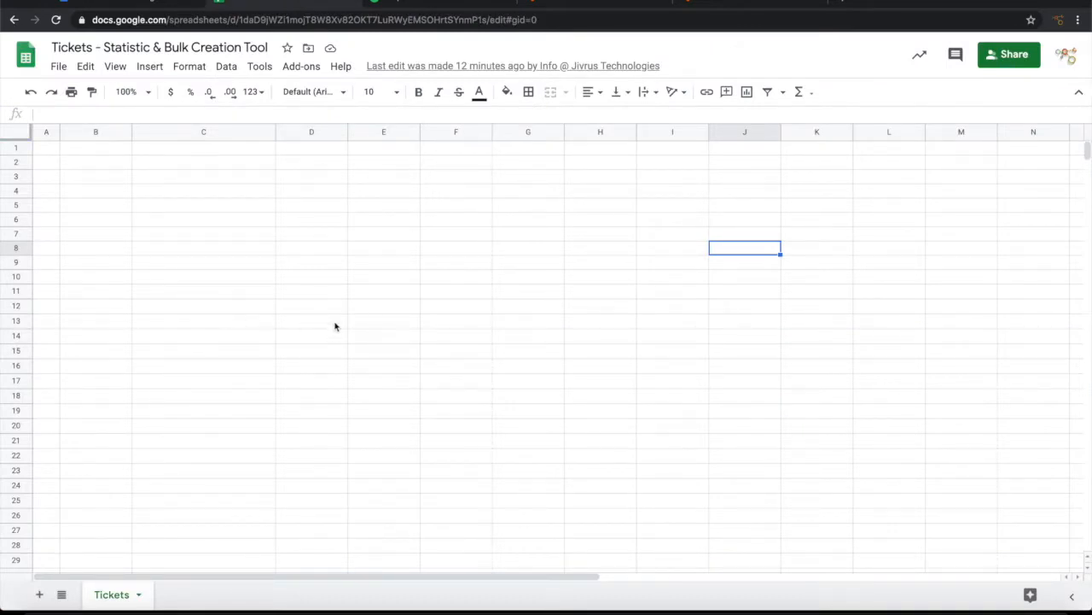
Step: Start Sheet Director, pick the Freshdesk app, and open the help page for the Key field
{"action": "left_click", "coordinate": [303, 68]}
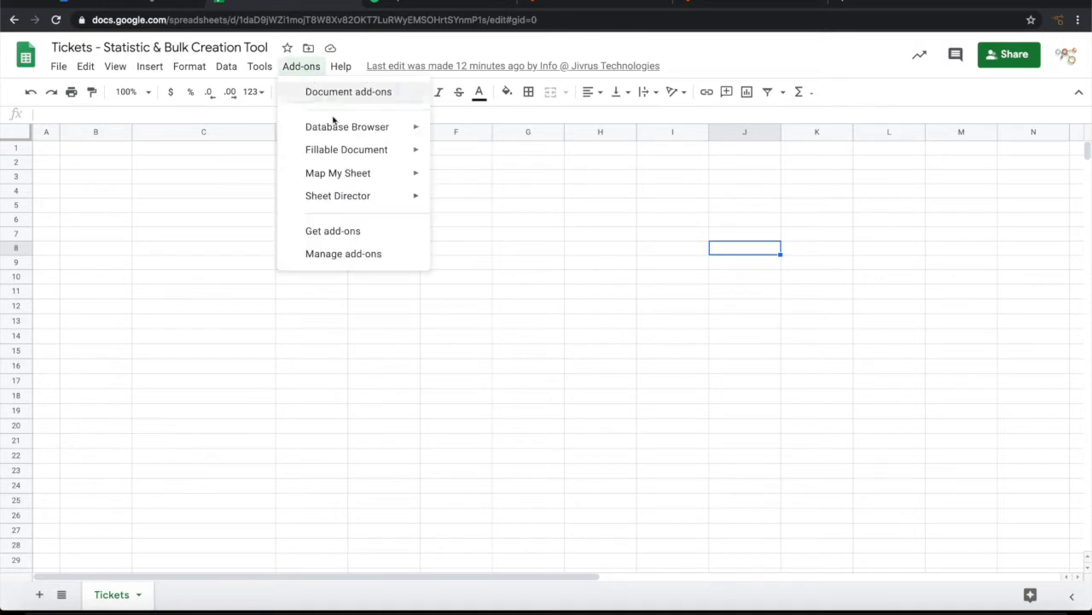
{"action": "mouse_move", "coordinate": [361, 205]}
{"action": "left_click", "coordinate": [467, 205]}
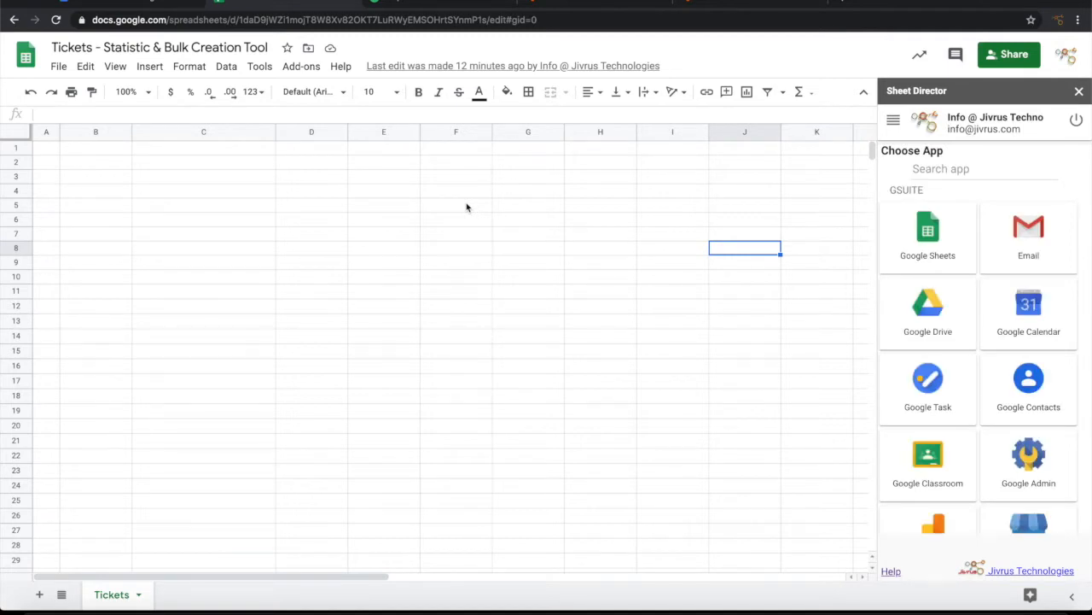
{"action": "left_click", "coordinate": [950, 168]}
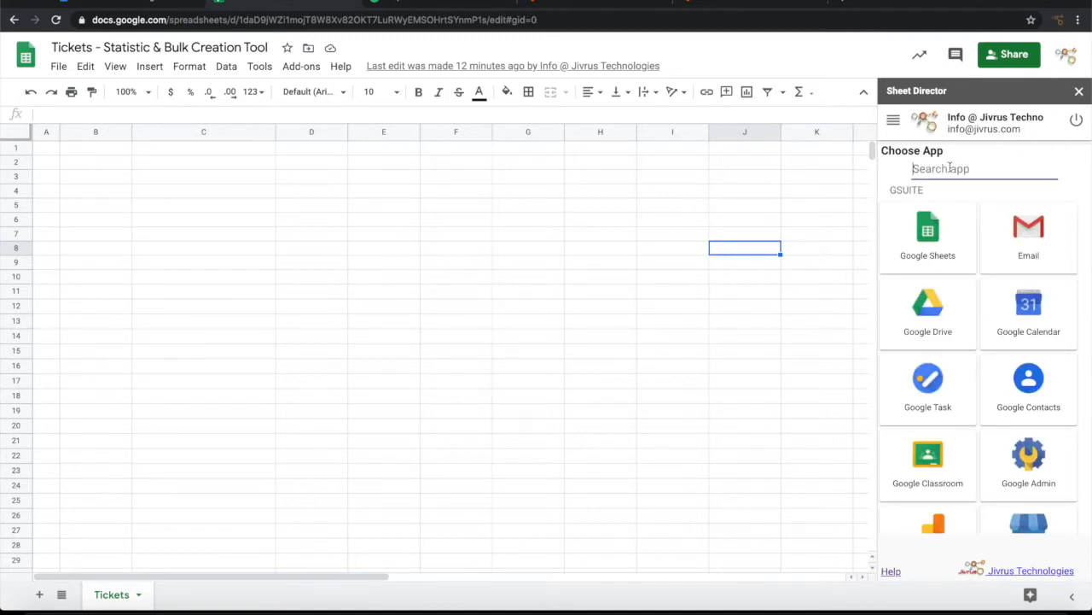
{"action": "type", "text": "Fresh"}
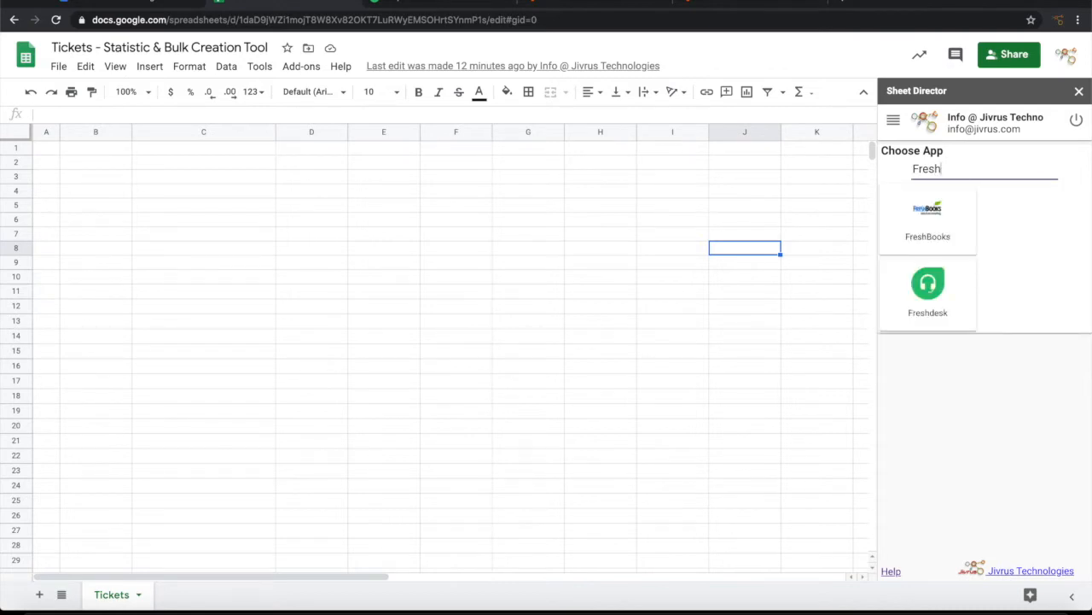
{"action": "type", "text": "D"}
{"action": "left_click", "coordinate": [946, 219]}
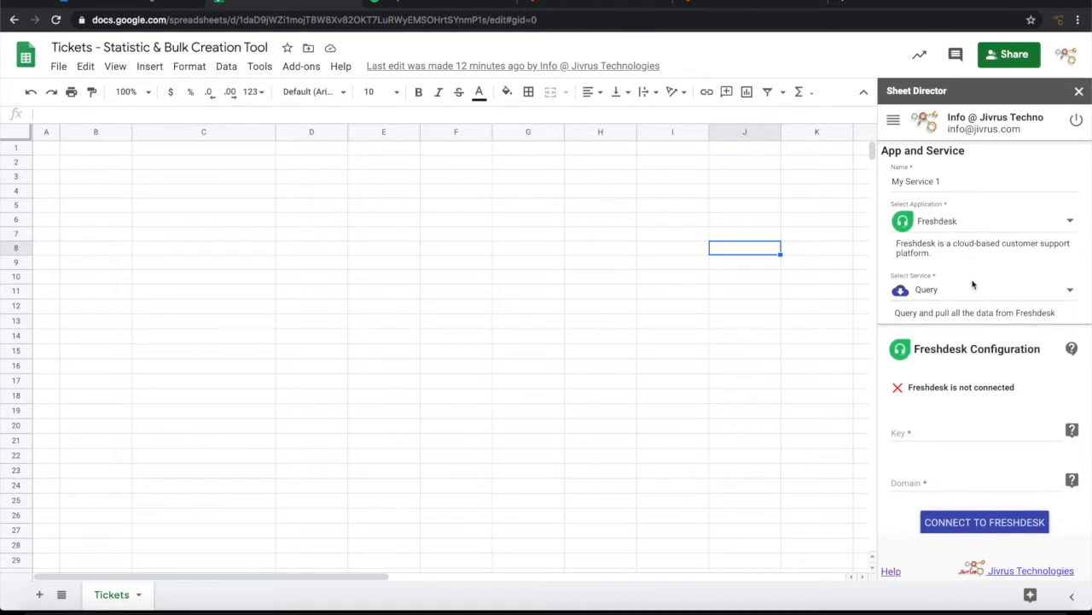
{"action": "scroll", "coordinate": [973, 430], "scroll_direction": "down", "scroll_amount": 1}
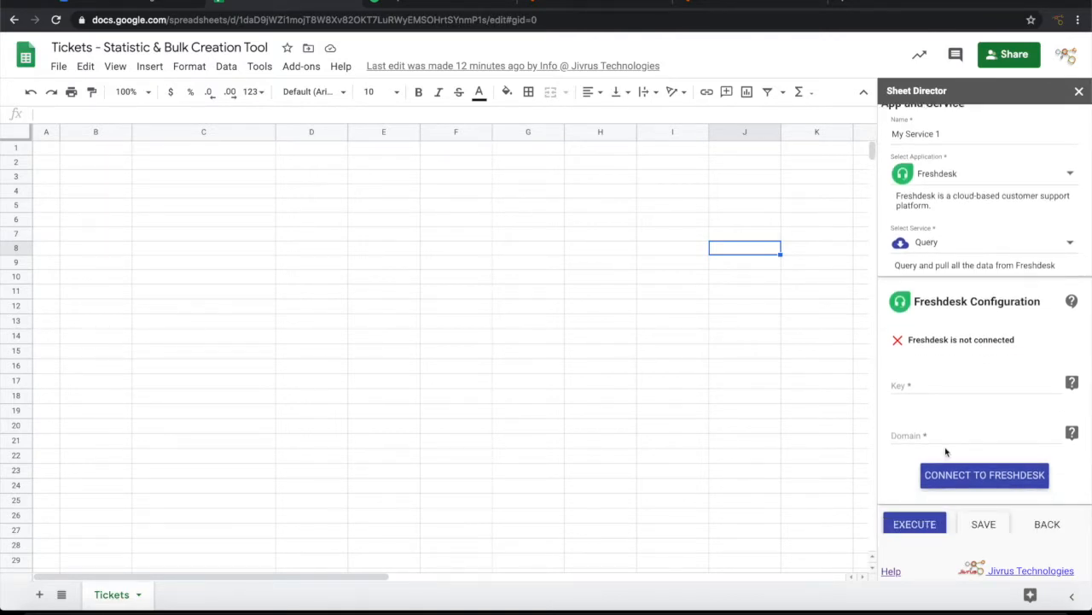
{"action": "left_click", "coordinate": [1073, 383]}
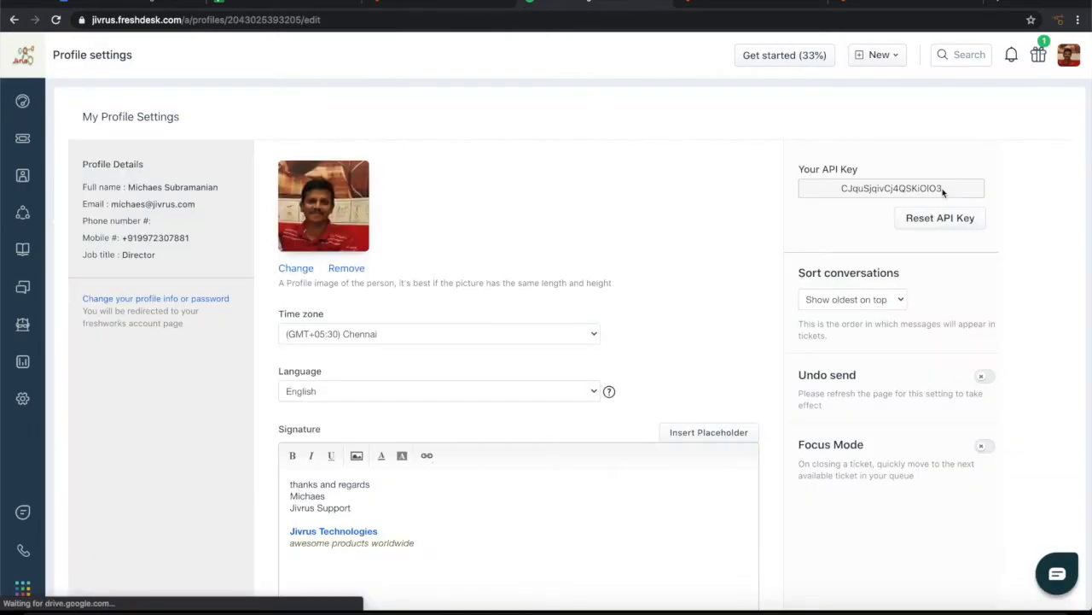
Step: Copy the Freshdesk API key from Profile settings and return to the Sheets tab
{"action": "double_click", "coordinate": [912, 191]}
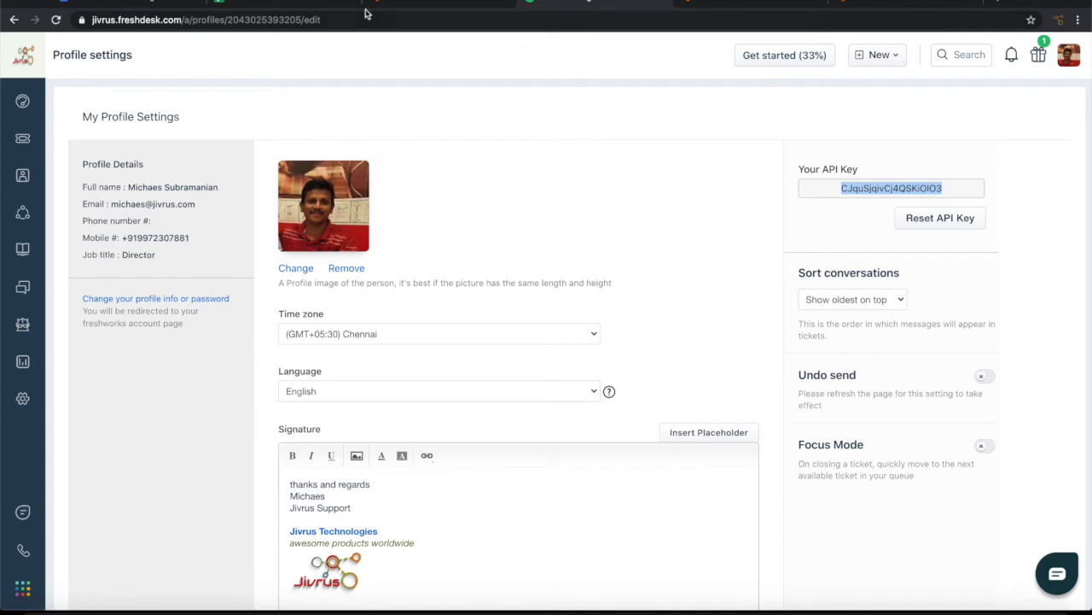
{"action": "left_click", "coordinate": [310, 1]}
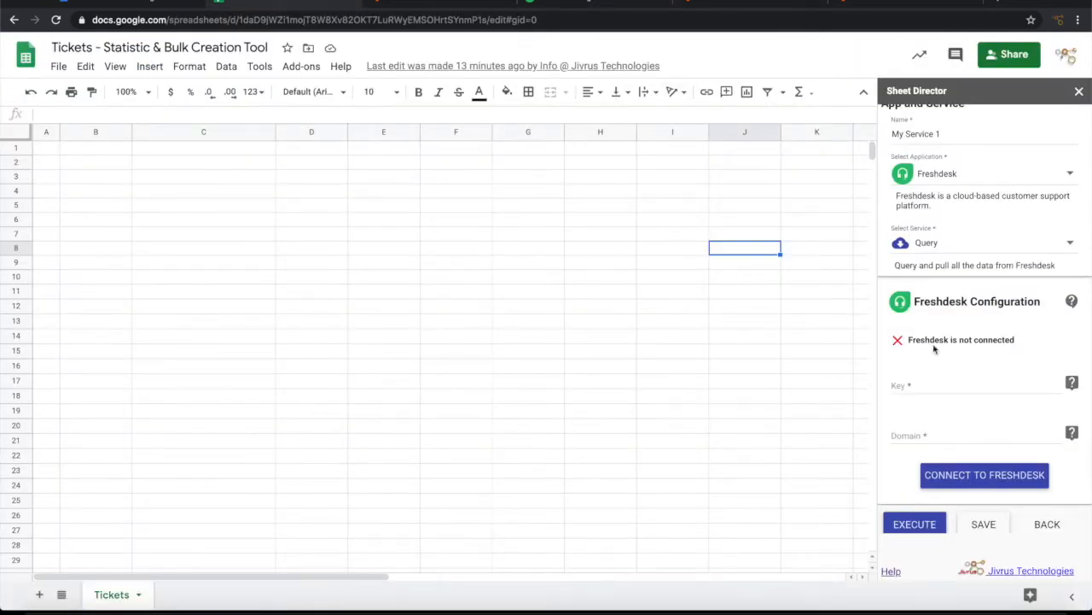
Step: Paste the API key into Key, enter domain 'jivrus', and connect to Freshdesk
{"action": "left_click", "coordinate": [937, 380]}
{"action": "key", "text": "ctrl+v"}
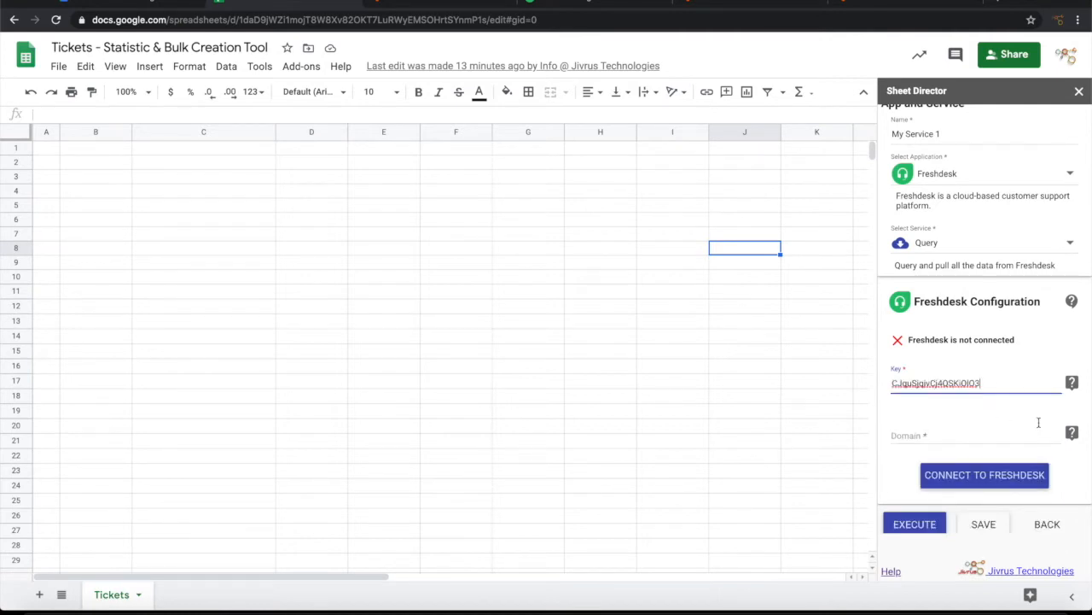
{"action": "left_click", "coordinate": [1078, 438]}
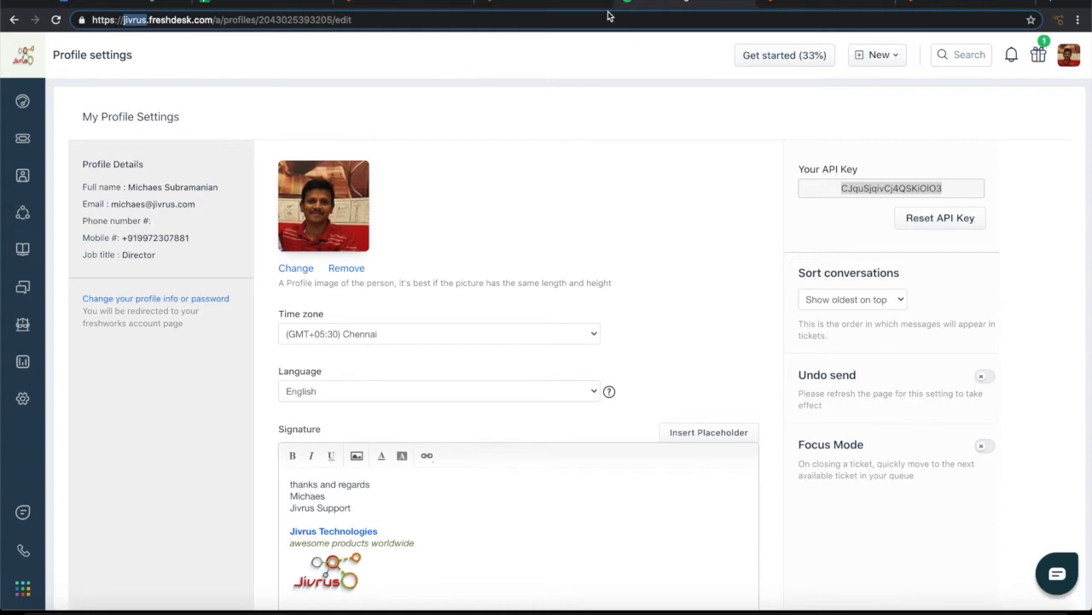
{"action": "left_click", "coordinate": [278, 5]}
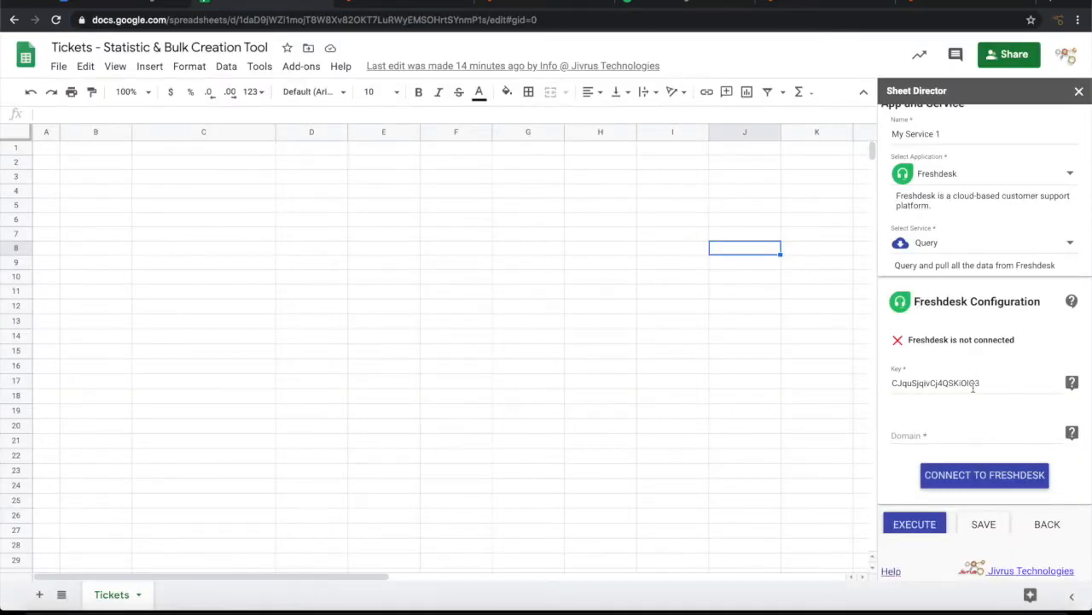
{"action": "left_click", "coordinate": [944, 440]}
{"action": "type", "text": "jivrus"}
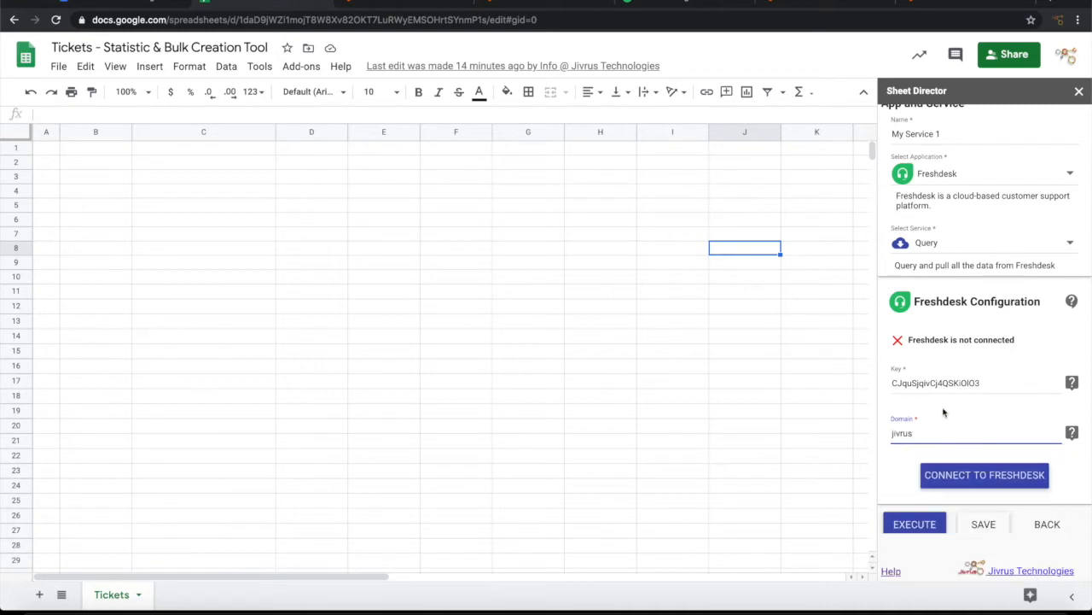
{"action": "left_click", "coordinate": [969, 476]}
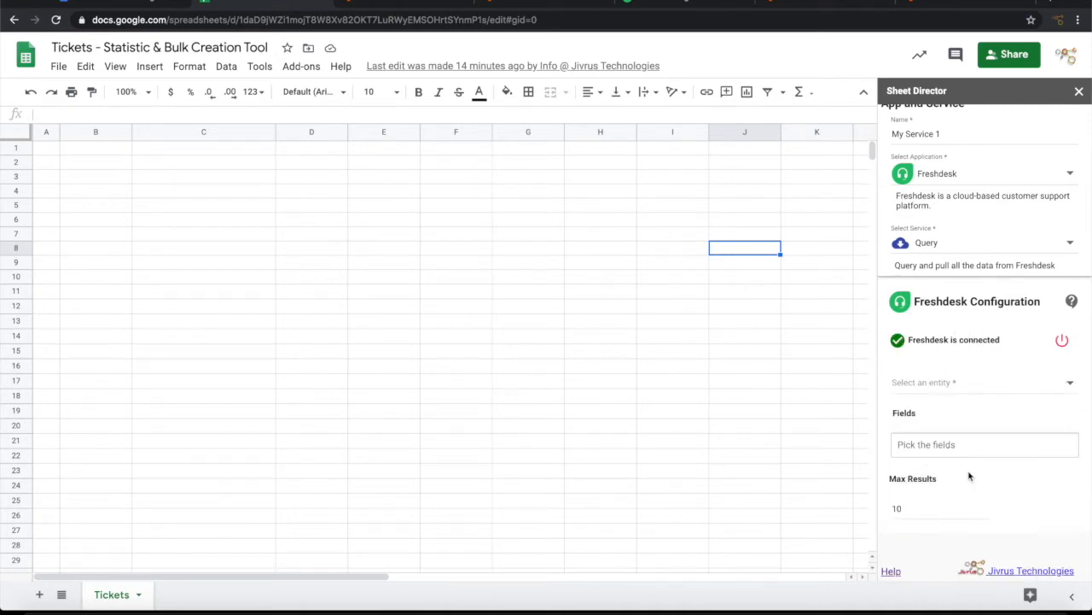
Step: Rename the Sheet Director service from 'My Service 1' to 'Query Tickets'
{"action": "scroll", "coordinate": [969, 476], "scroll_direction": "down", "scroll_amount": 2}
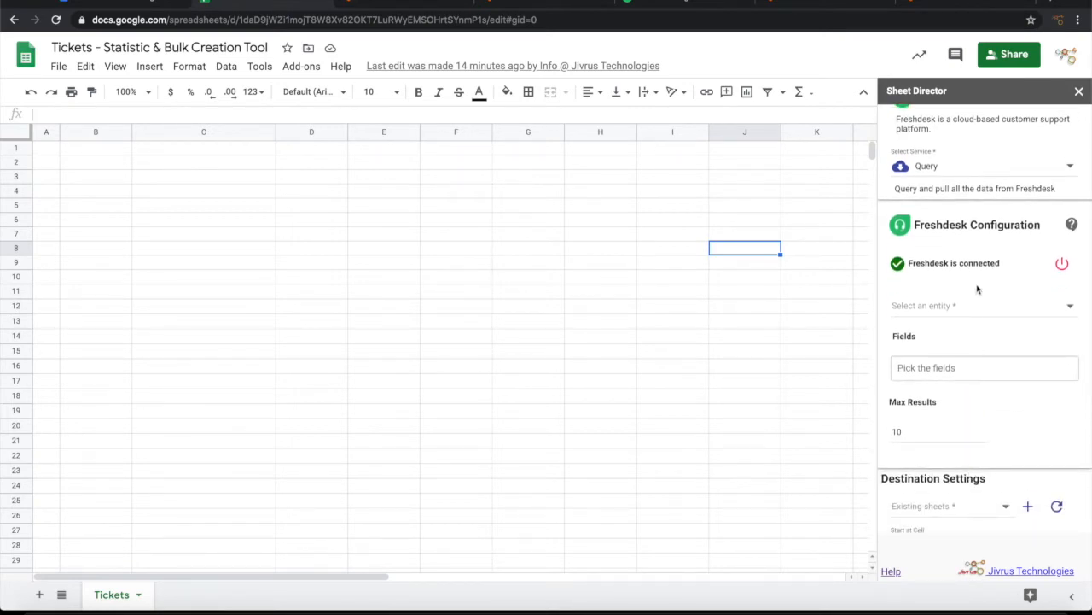
{"action": "left_click", "coordinate": [970, 309]}
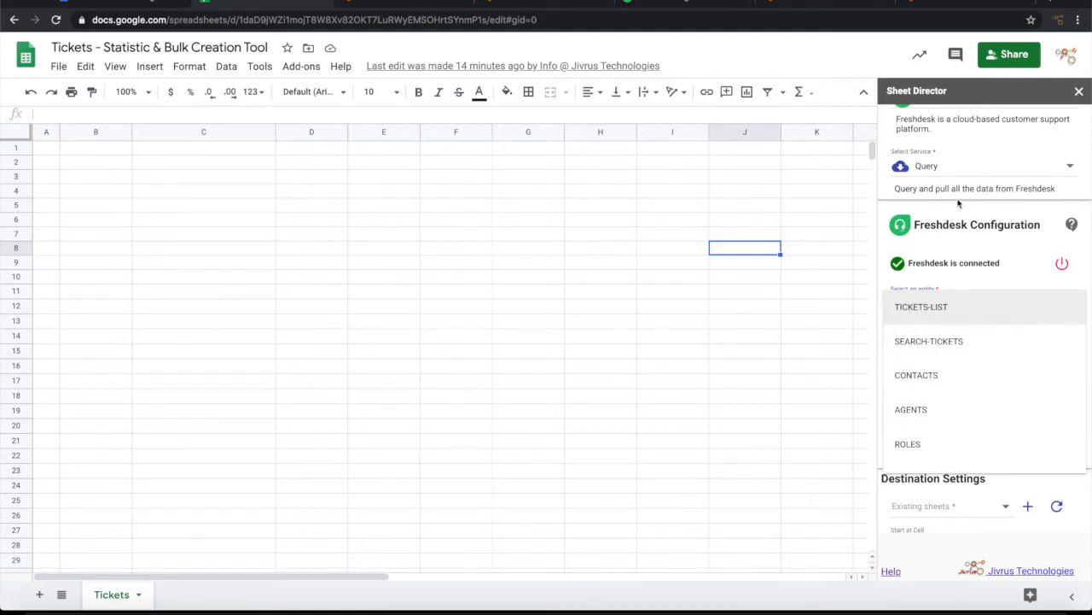
{"action": "left_click", "coordinate": [959, 258]}
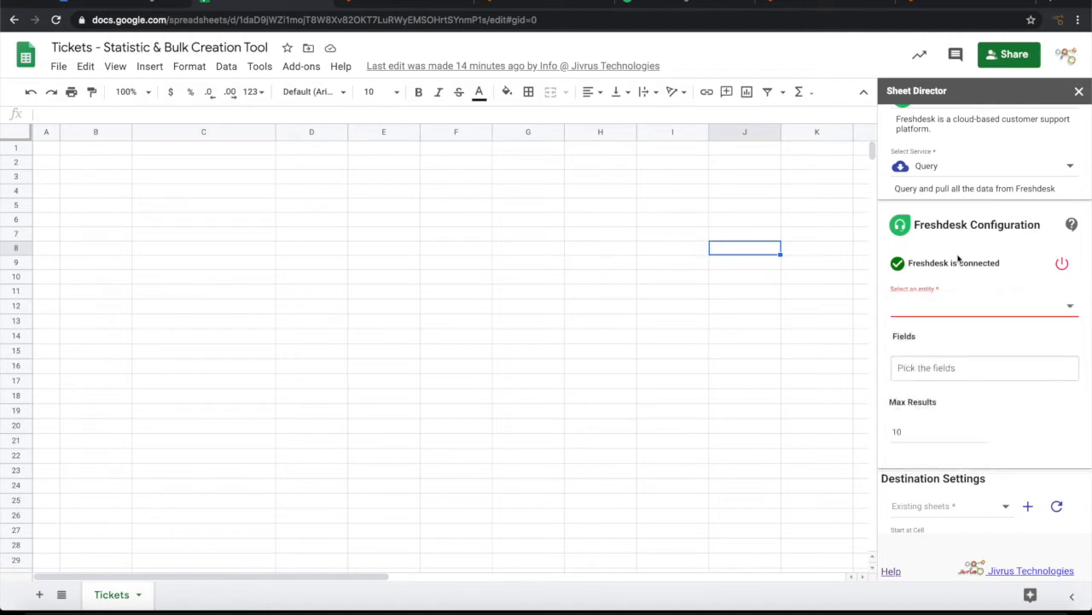
{"action": "scroll", "coordinate": [962, 253], "scroll_direction": "up", "scroll_amount": 3}
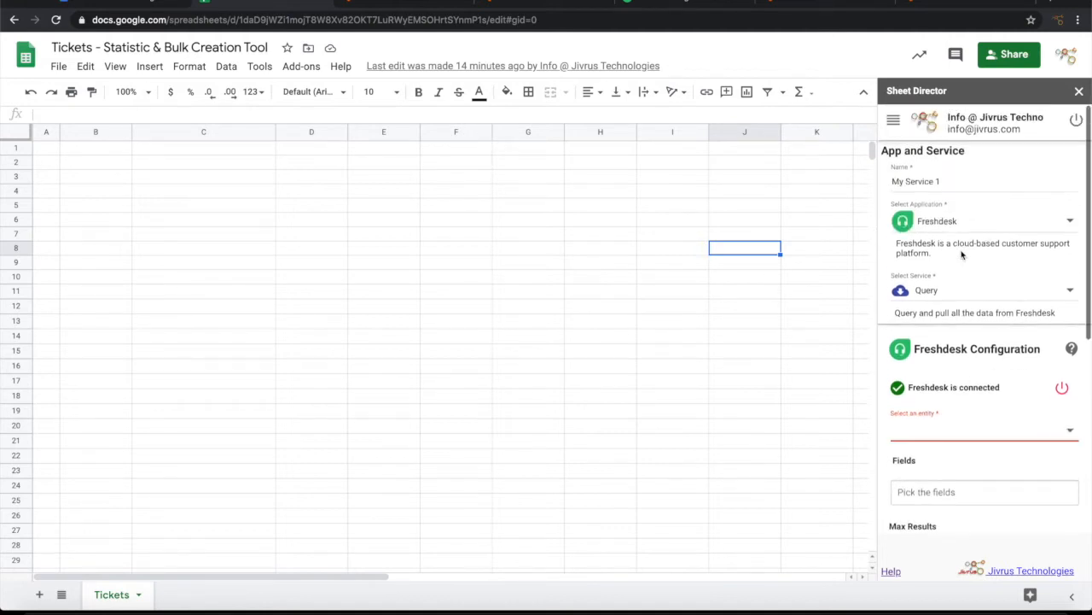
{"action": "left_click", "coordinate": [955, 181]}
{"action": "type", "text": "Query Tickets"}
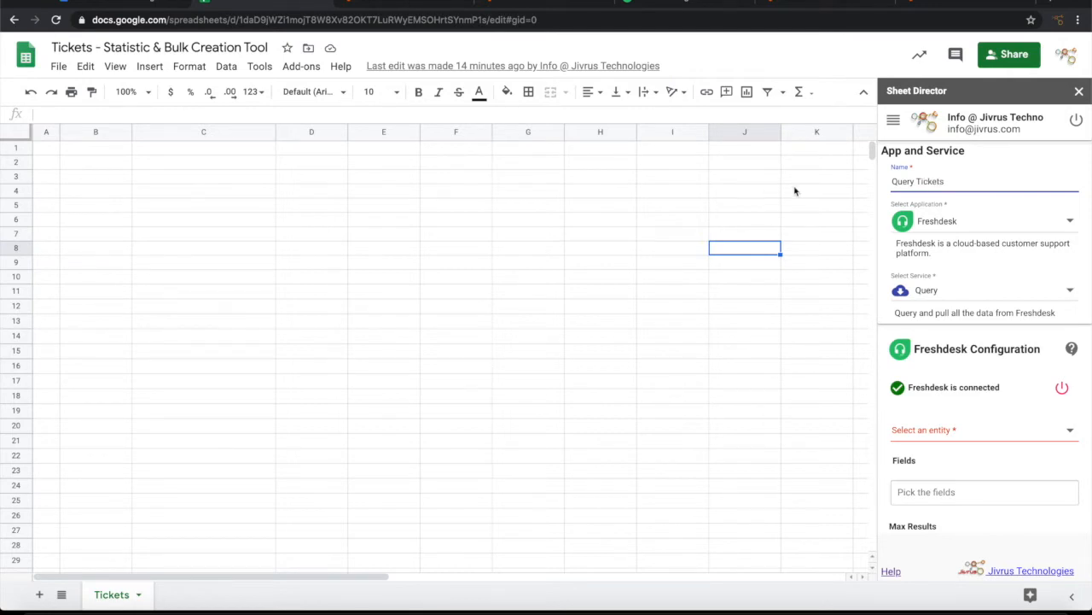
Step: Set the service's Freshdesk entity to TICKETS-LIST
{"action": "scroll", "coordinate": [1003, 282], "scroll_direction": "down", "scroll_amount": 3}
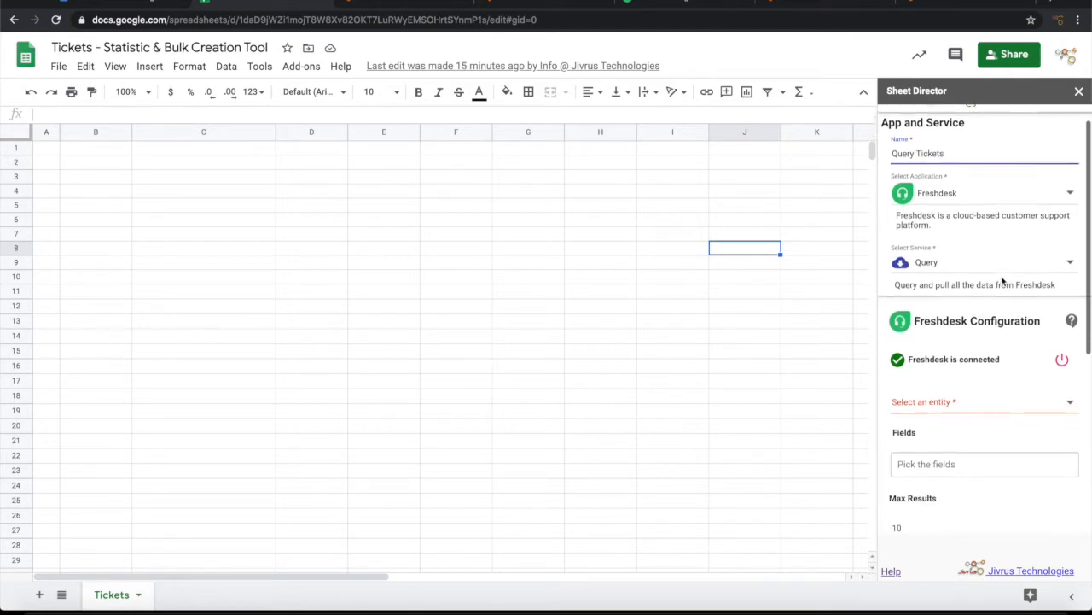
{"action": "left_click", "coordinate": [954, 308]}
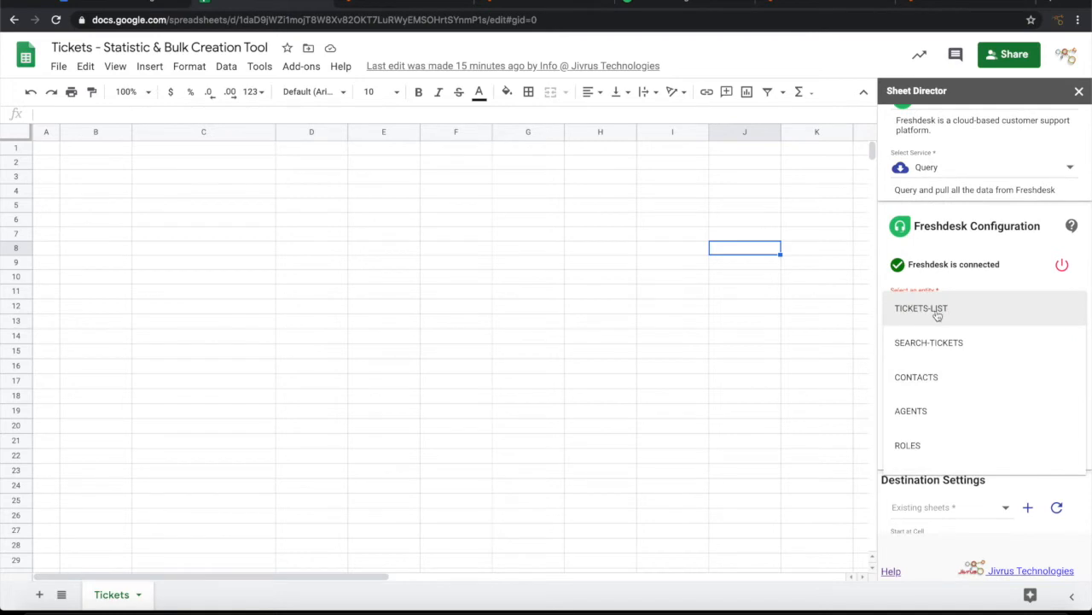
{"action": "left_click", "coordinate": [938, 315]}
{"action": "scroll", "coordinate": [981, 369], "scroll_direction": "down", "scroll_amount": 2}
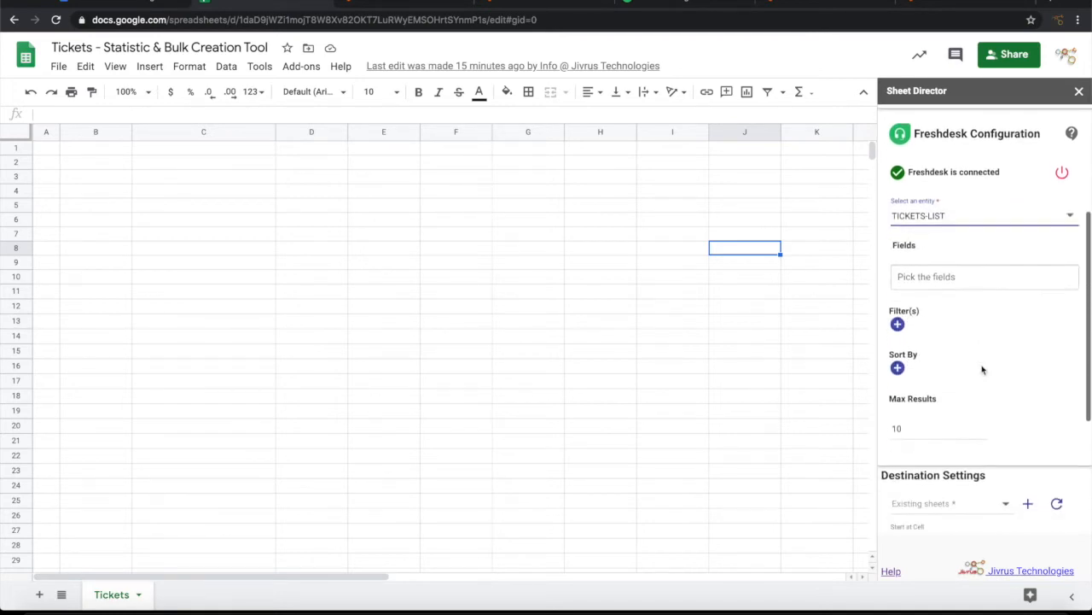
Step: Add the filter Predefined Filters = 'New and my open' to the ticket query
{"action": "left_click", "coordinate": [897, 324]}
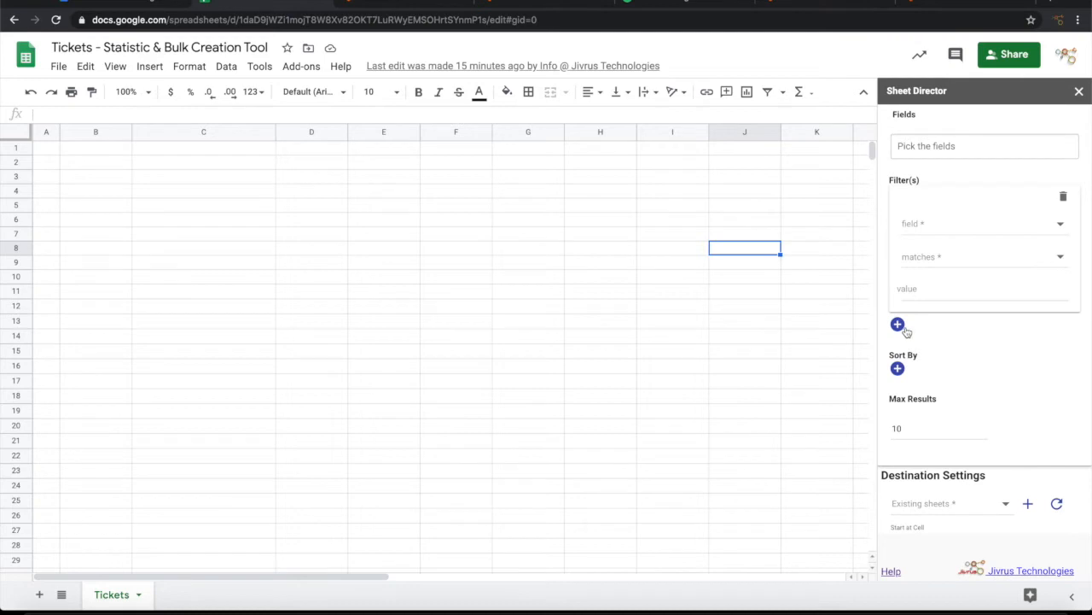
{"action": "left_click", "coordinate": [950, 223]}
{"action": "left_click", "coordinate": [970, 227]}
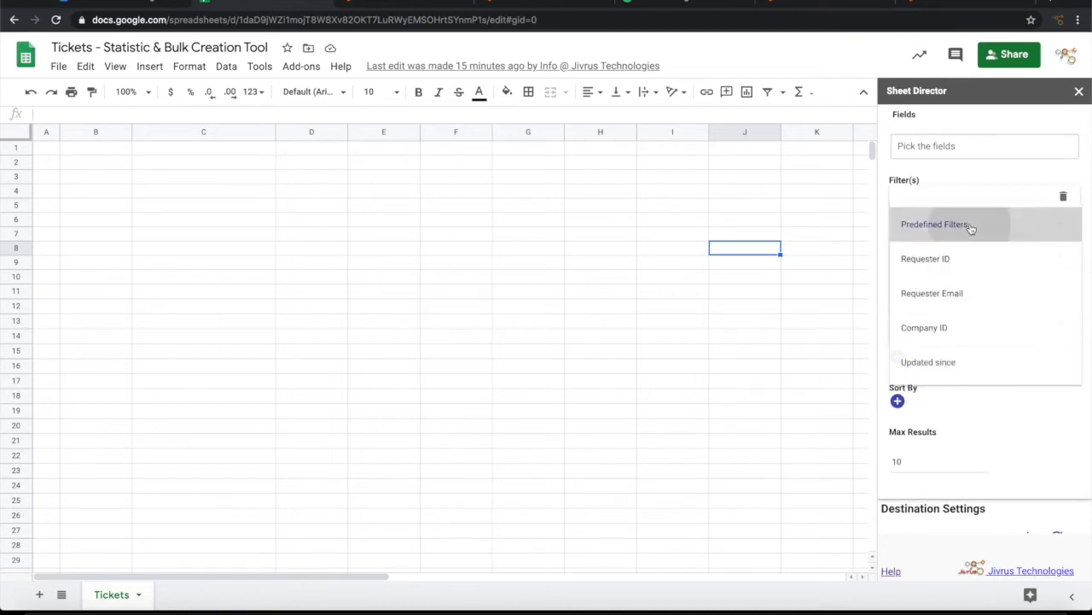
{"action": "left_click", "coordinate": [962, 256]}
{"action": "left_click", "coordinate": [940, 259]}
{"action": "left_click", "coordinate": [949, 290]}
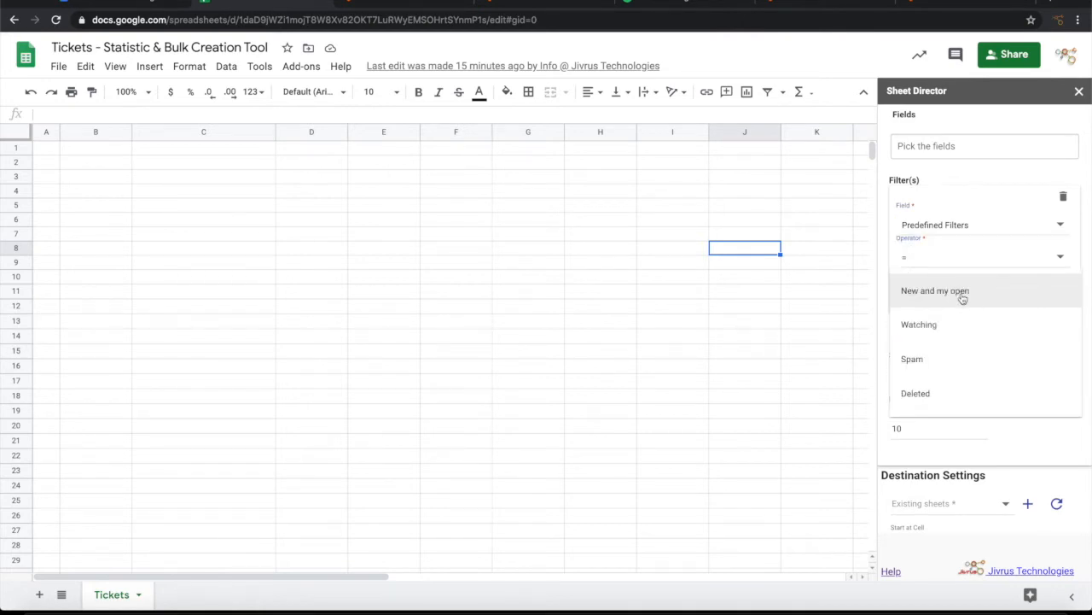
{"action": "left_click", "coordinate": [962, 296]}
{"action": "scroll", "coordinate": [1019, 352], "scroll_direction": "down", "scroll_amount": 3}
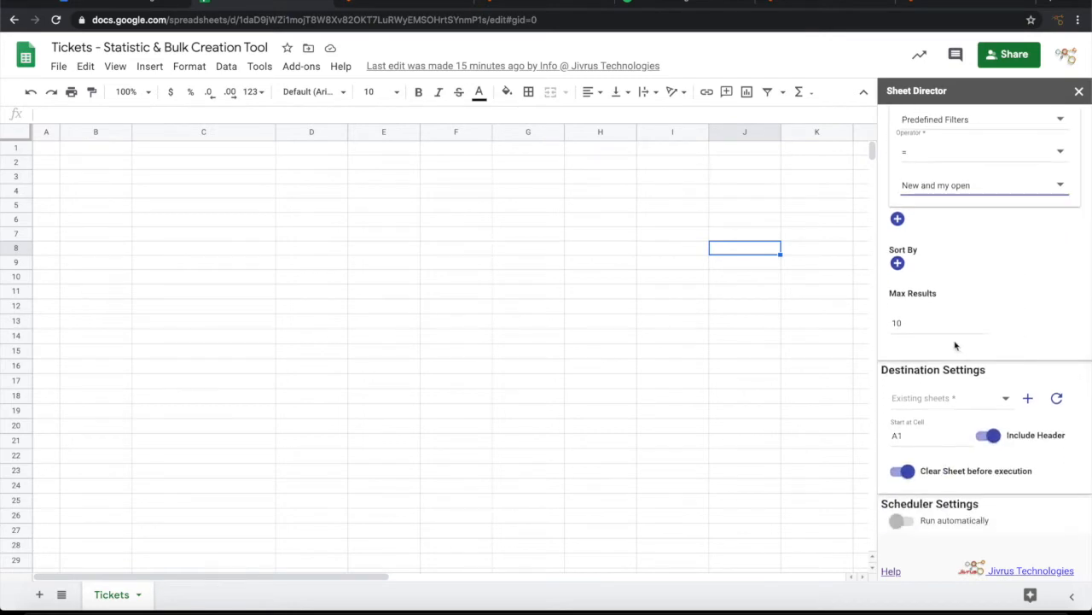
{"action": "scroll", "coordinate": [956, 344], "scroll_direction": "down", "scroll_amount": 1}
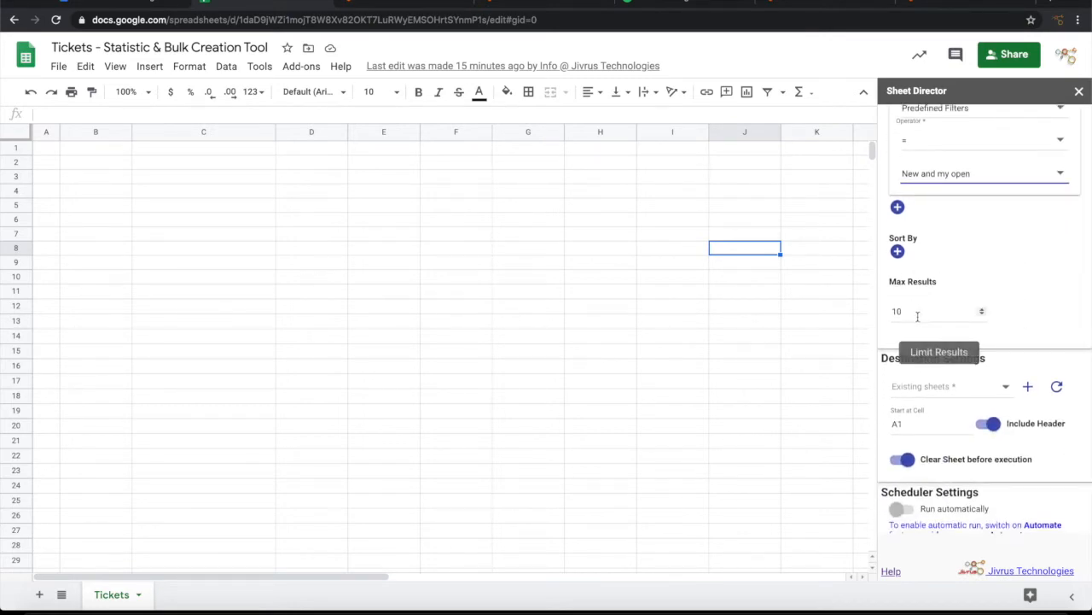
Step: Set the destination to the Tickets sheet and execute the query
{"action": "left_click", "coordinate": [950, 397]}
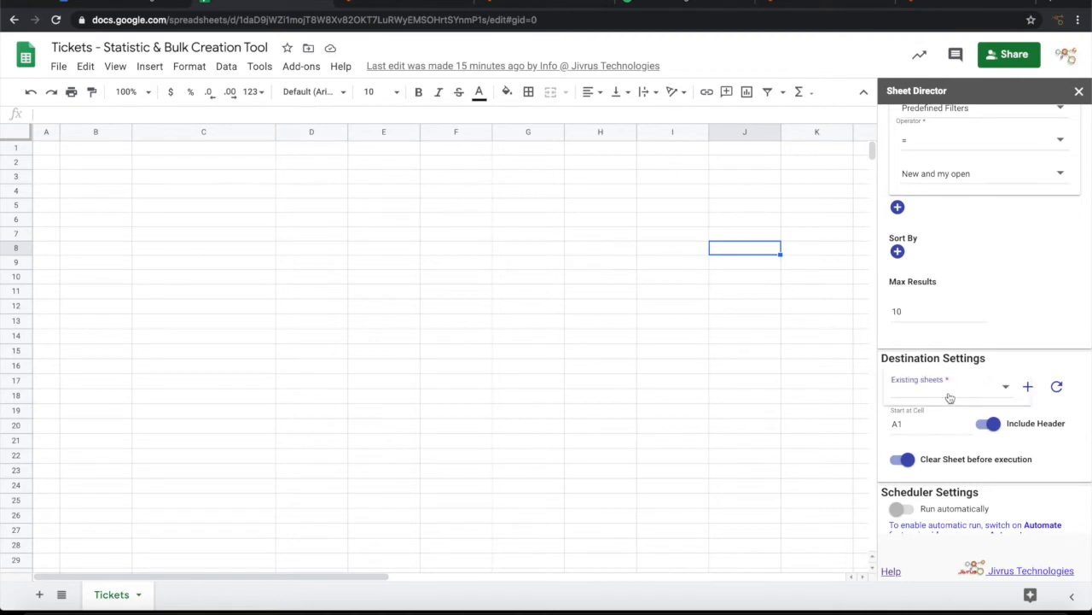
{"action": "left_click", "coordinate": [919, 390]}
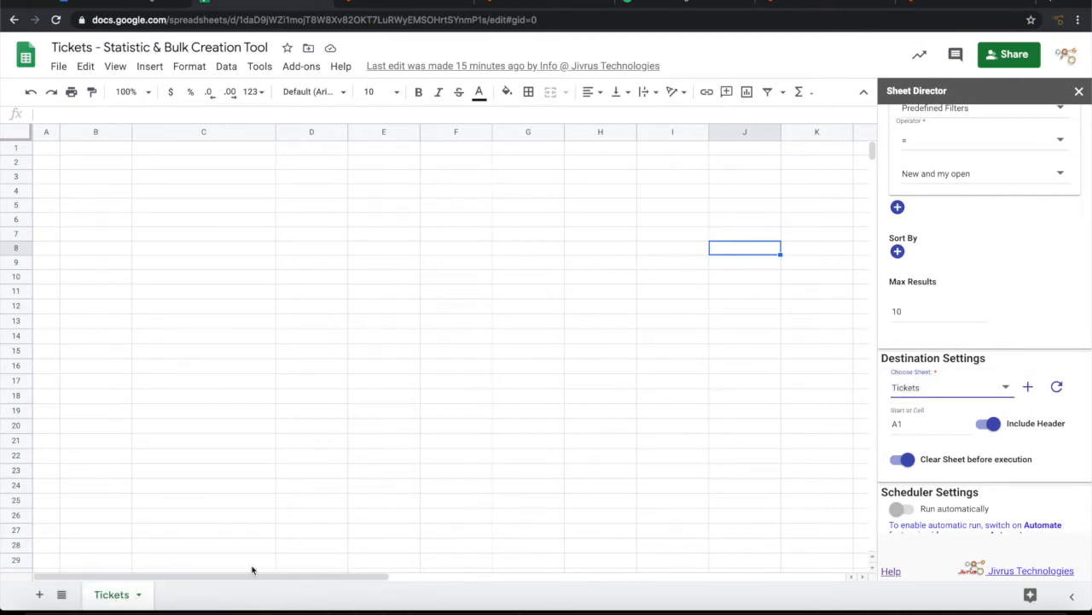
{"action": "scroll", "coordinate": [1053, 358], "scroll_direction": "down", "scroll_amount": 2}
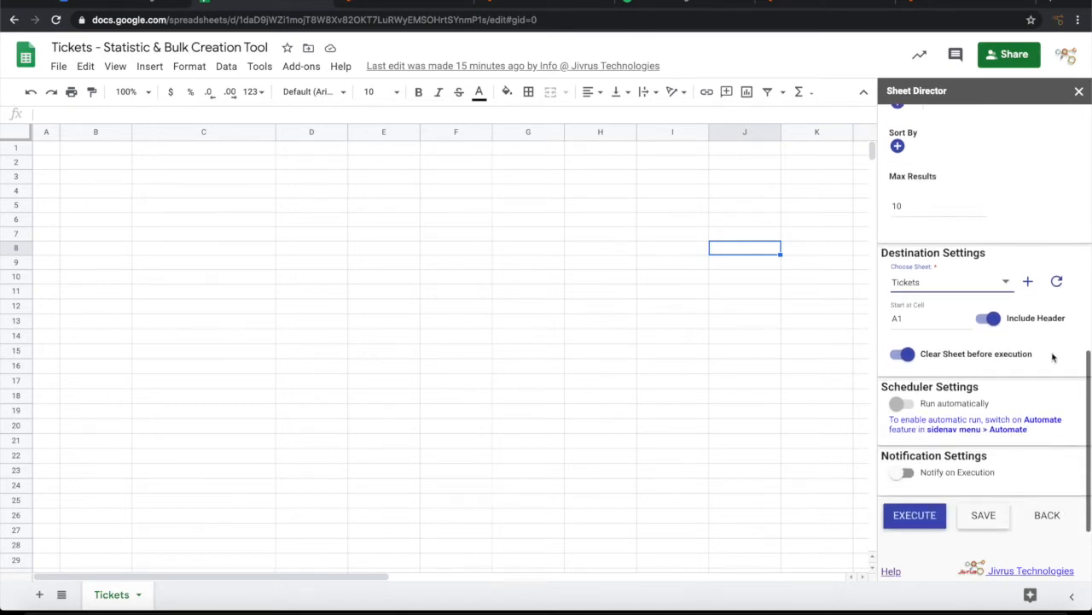
{"action": "left_click", "coordinate": [919, 517]}
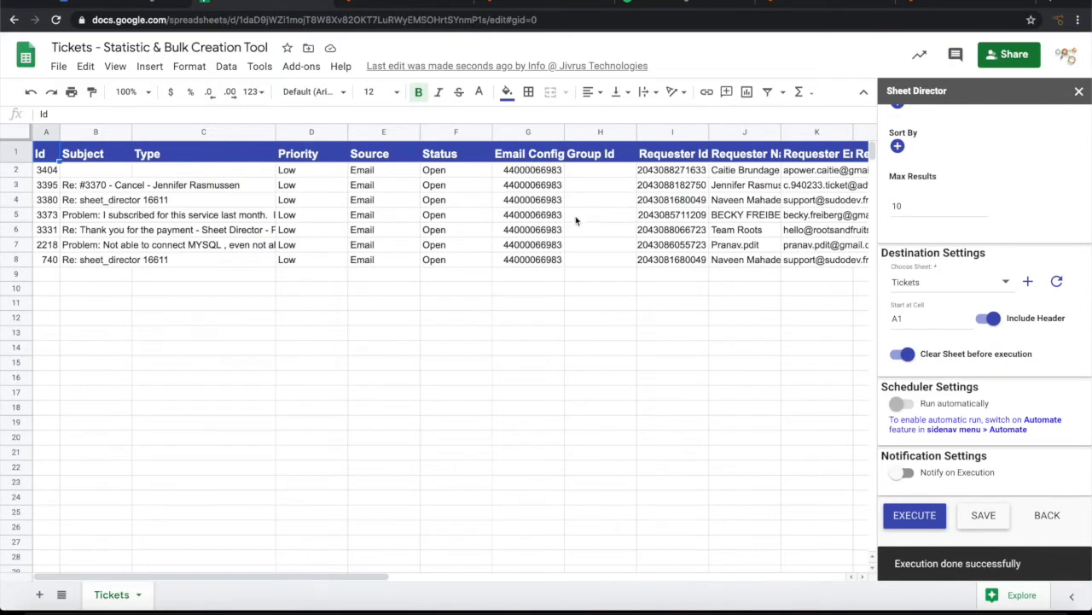
Step: Scroll across the seven imported tickets' columns, from Id to responder details, and back
{"action": "scroll", "coordinate": [406, 230], "scroll_direction": "right", "scroll_amount": 5}
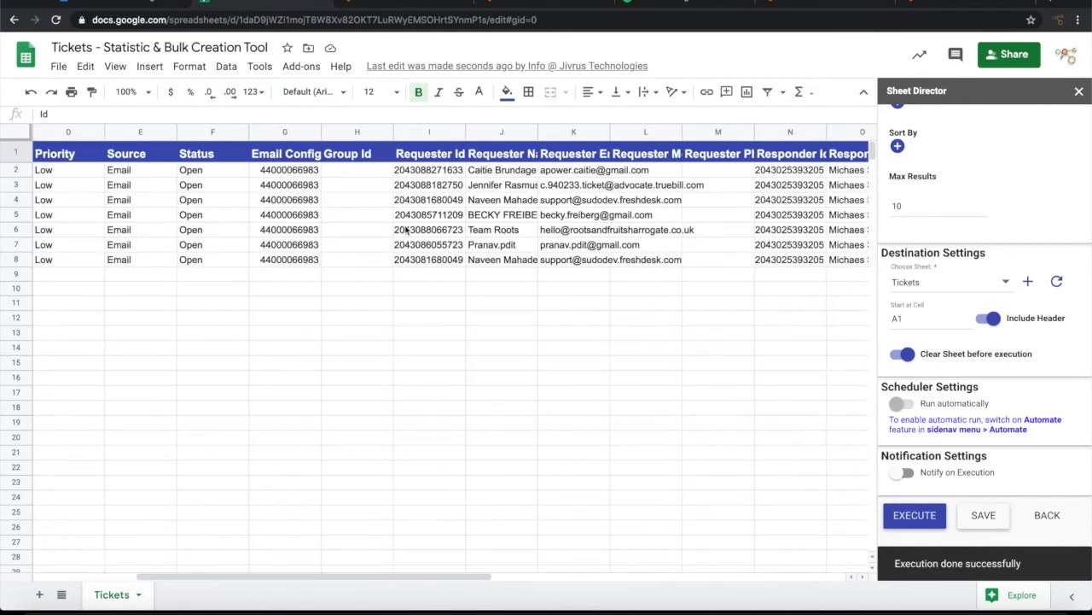
{"action": "scroll", "coordinate": [406, 229], "scroll_direction": "left", "scroll_amount": 5}
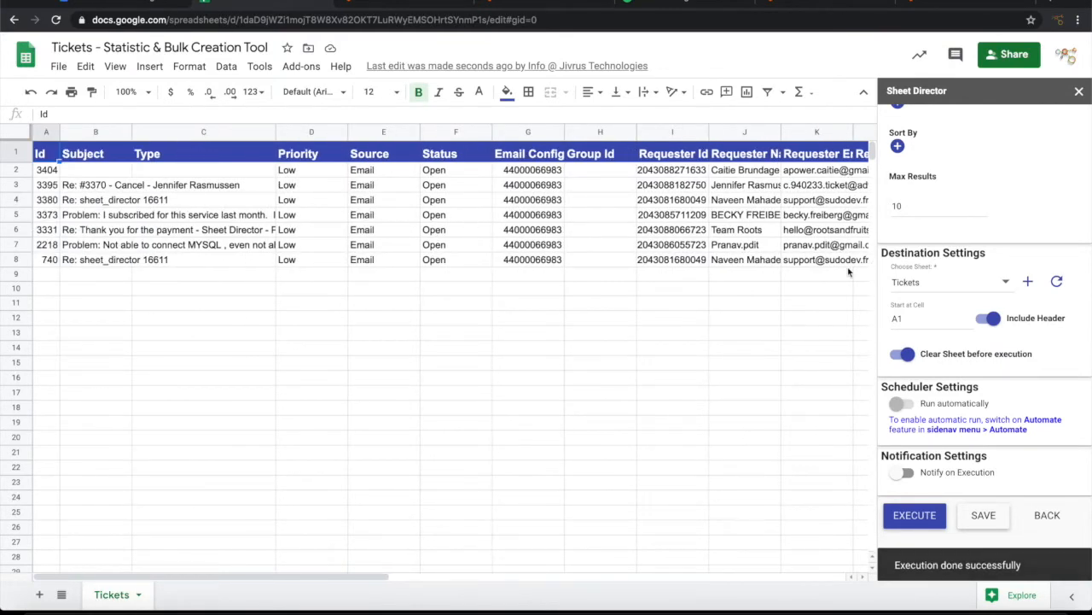
Step: Choose SEARCH-TICKETS in the Sheet Director entity dropdown in place of TICKETS-LIST
{"action": "scroll", "coordinate": [958, 231], "scroll_direction": "up", "scroll_amount": 4}
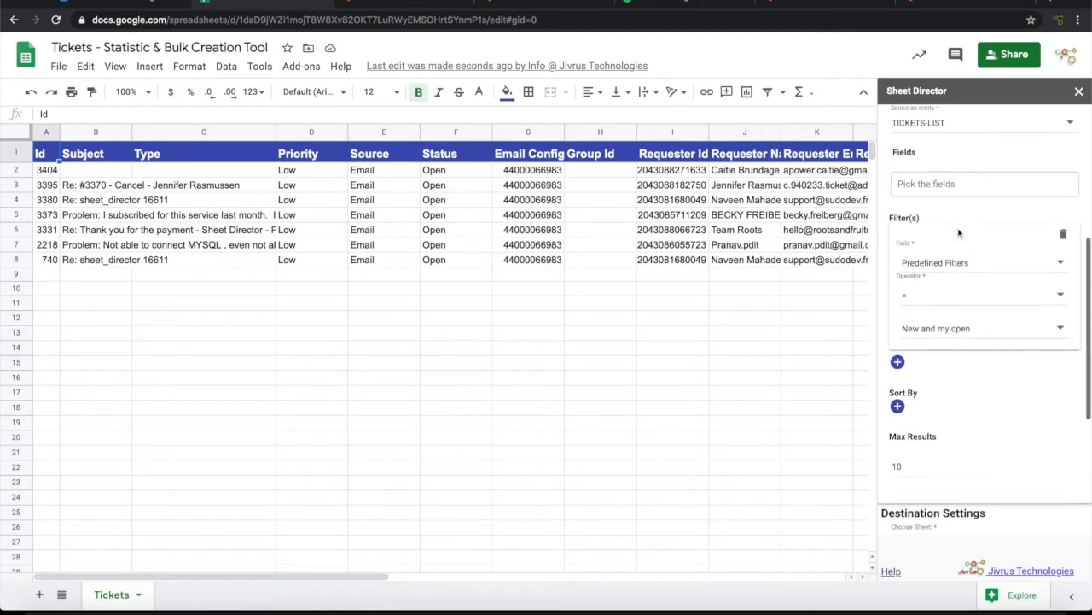
{"action": "left_click", "coordinate": [950, 253]}
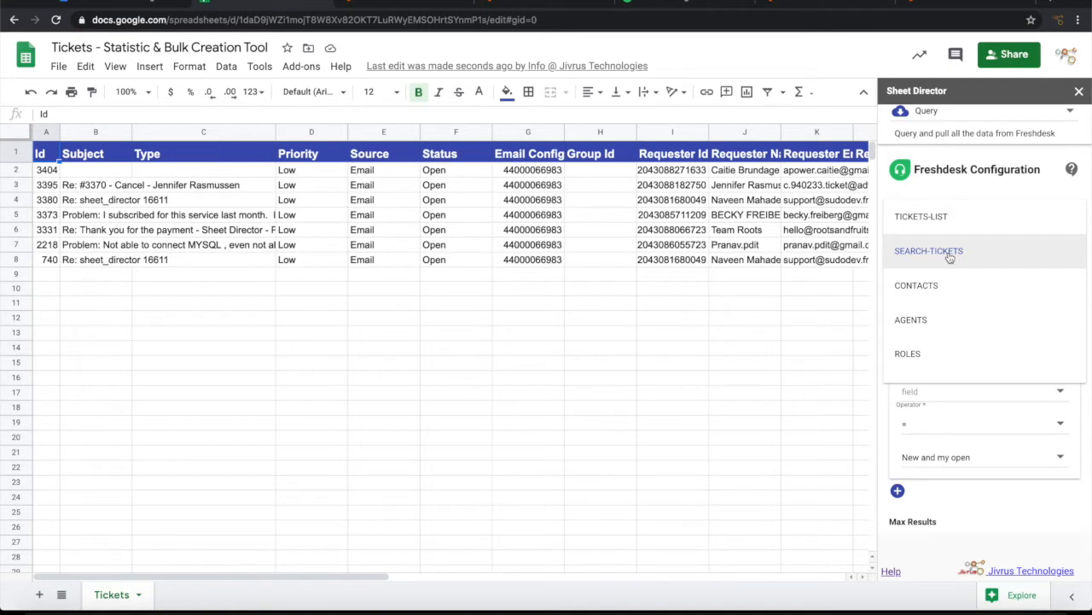
{"action": "left_click", "coordinate": [950, 254]}
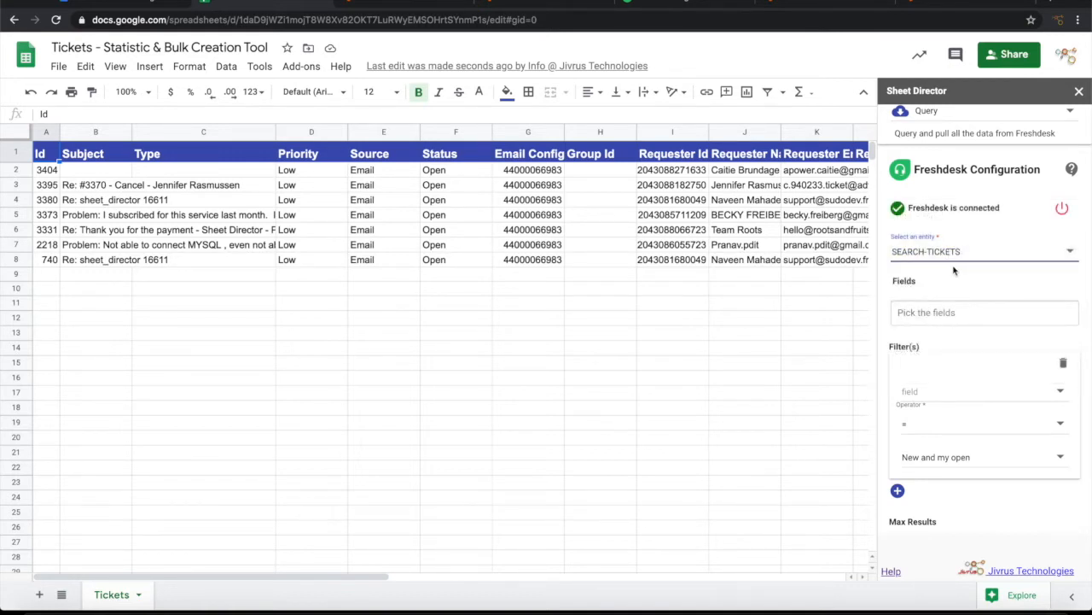
{"action": "left_click", "coordinate": [961, 258]}
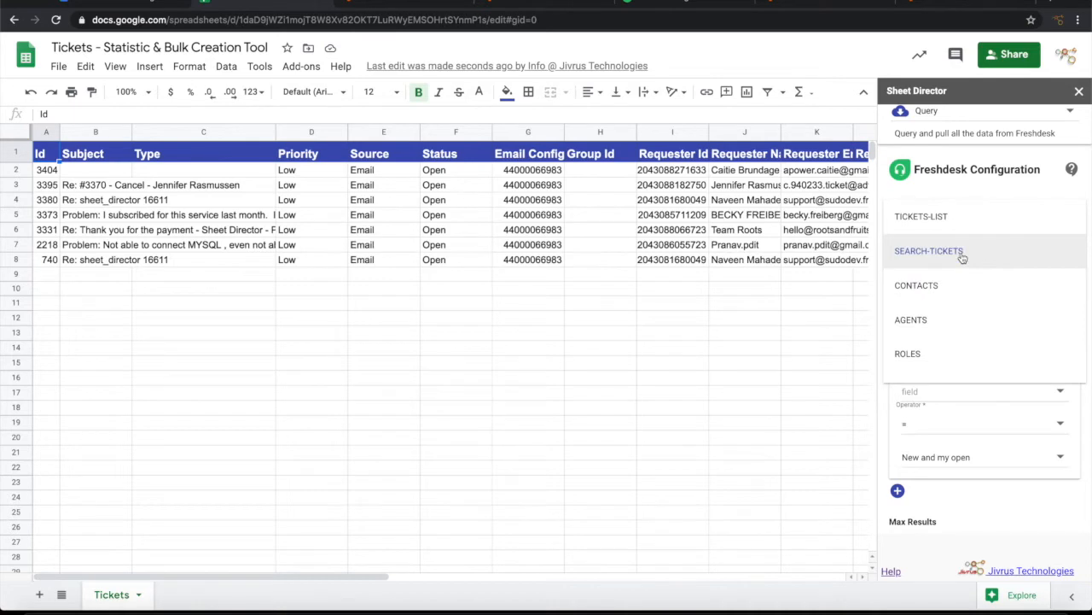
{"action": "left_click", "coordinate": [962, 254]}
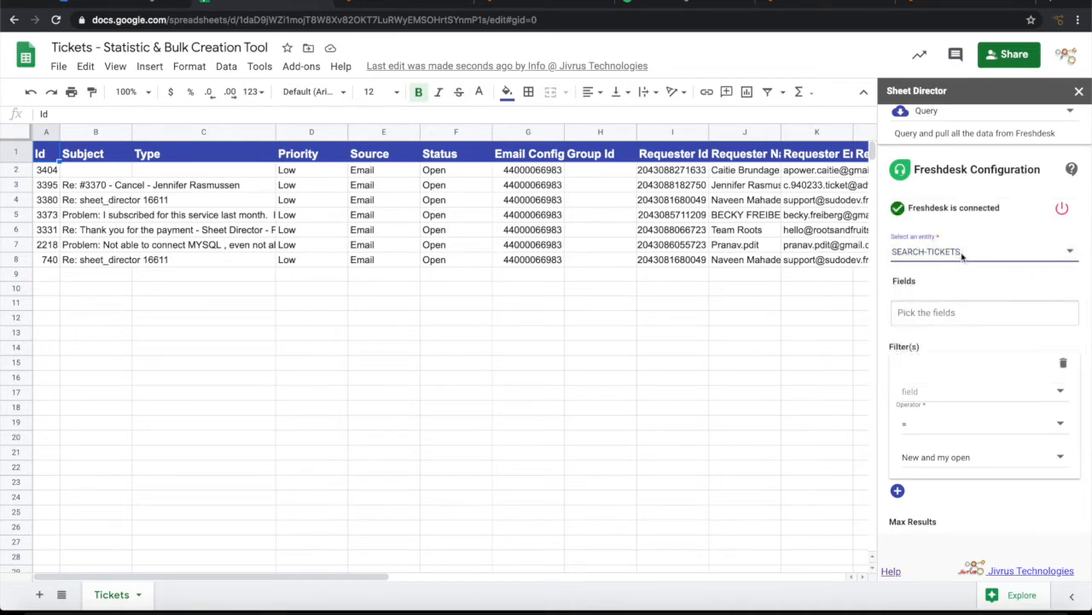
Step: Choose Id, Subject, Type, Priority, Status and Responder Name as the returned ticket fields
{"action": "left_click", "coordinate": [953, 315]}
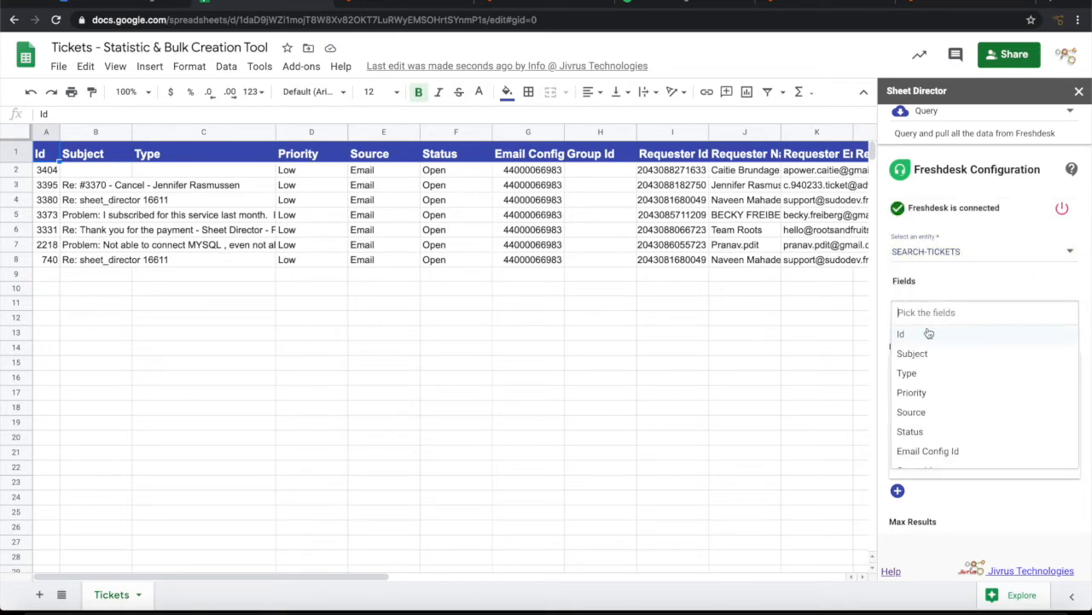
{"action": "left_click", "coordinate": [917, 335]}
{"action": "left_click", "coordinate": [929, 337]}
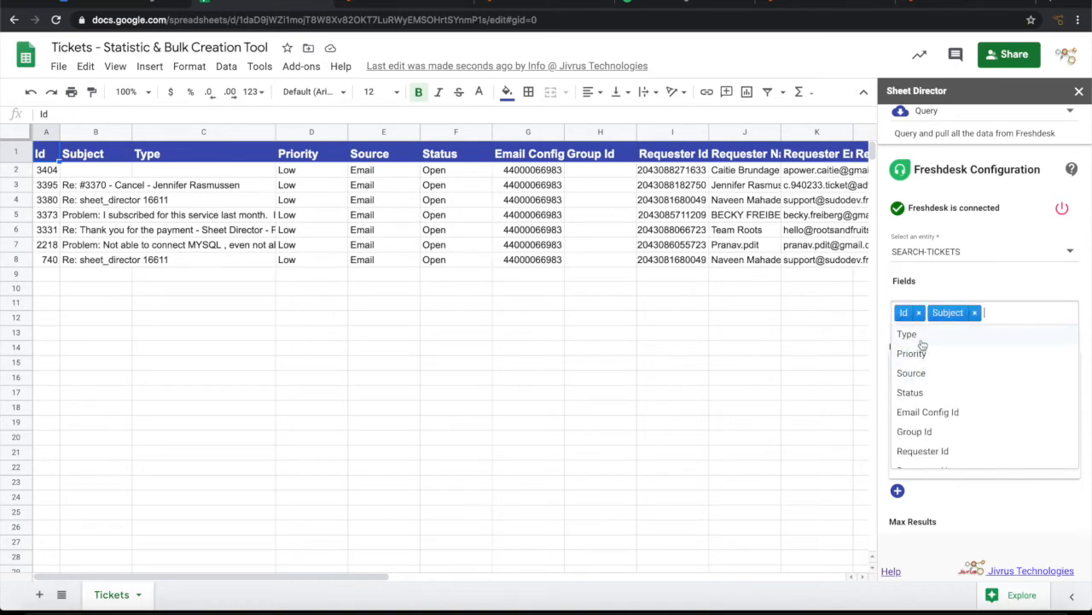
{"action": "left_click", "coordinate": [922, 338]}
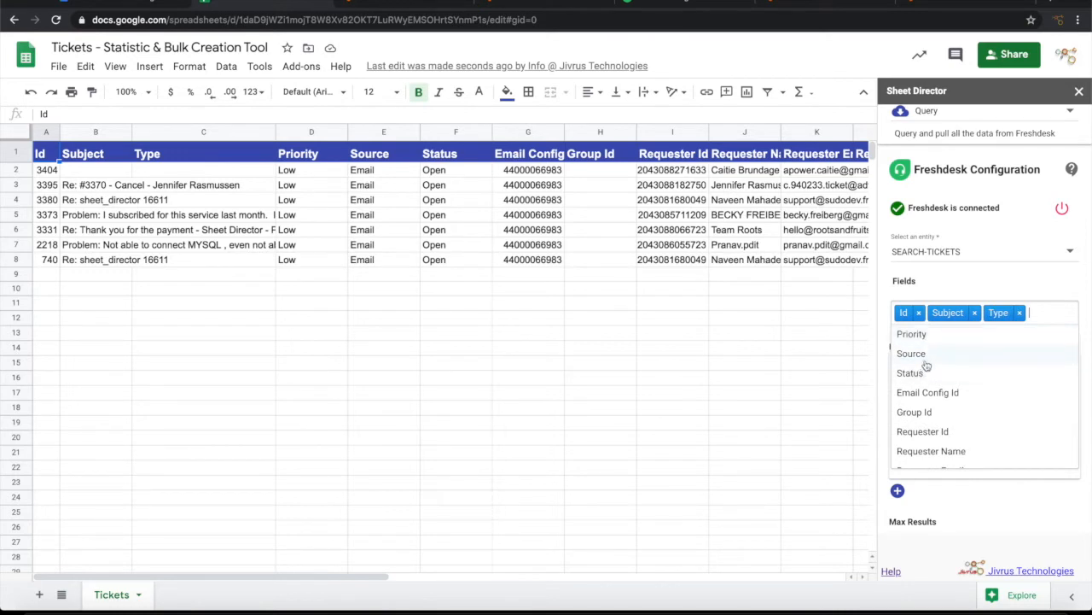
{"action": "left_click", "coordinate": [924, 335]}
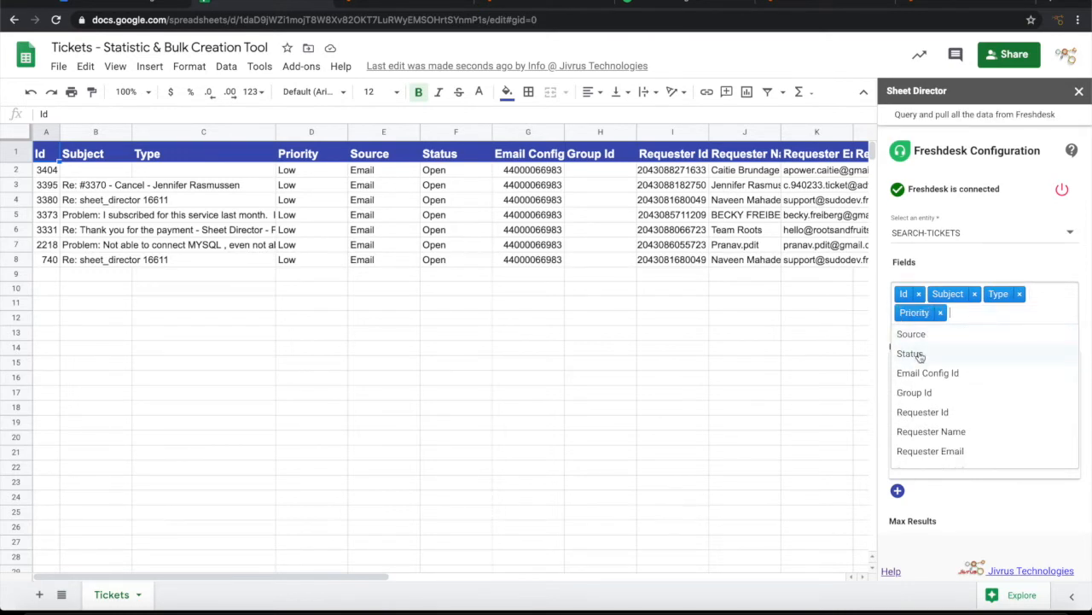
{"action": "left_click", "coordinate": [920, 355]}
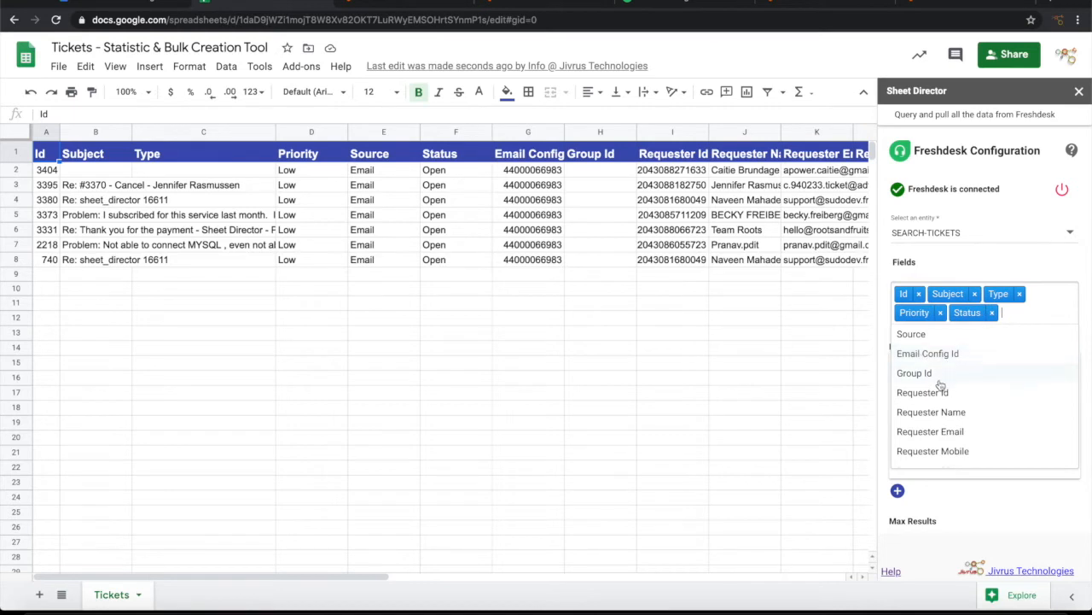
{"action": "scroll", "coordinate": [967, 417], "scroll_direction": "down", "scroll_amount": 3}
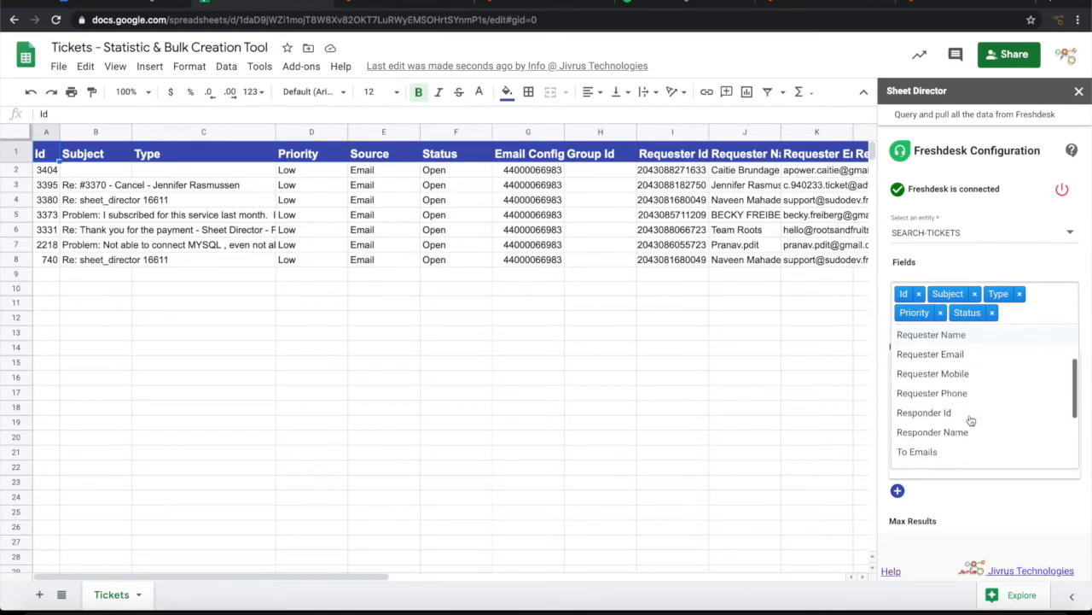
{"action": "left_click", "coordinate": [961, 407]}
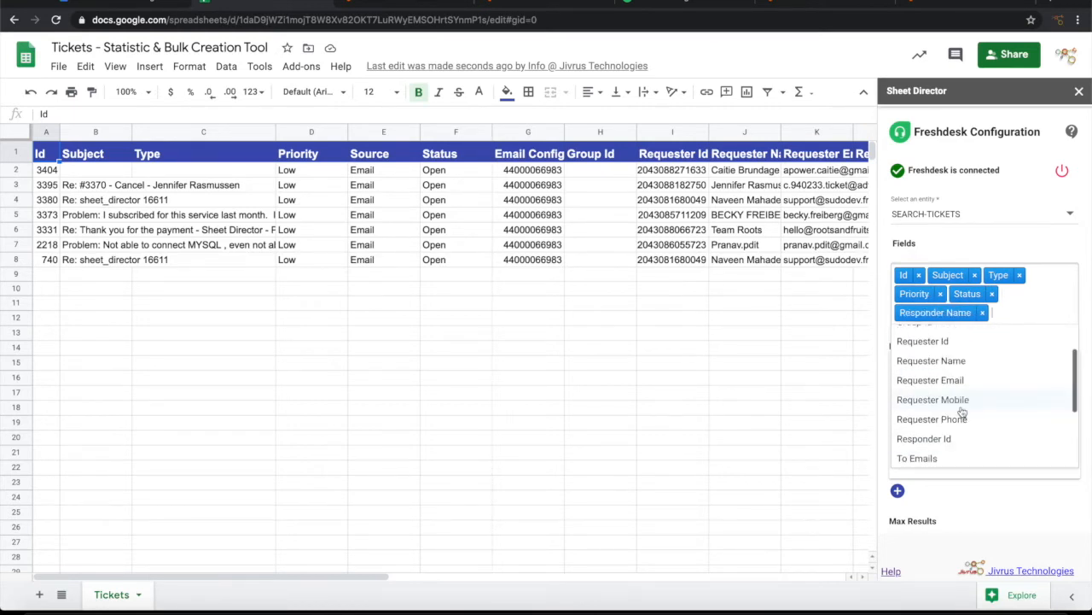
{"action": "left_click", "coordinate": [1044, 248]}
{"action": "scroll", "coordinate": [975, 386], "scroll_direction": "down", "scroll_amount": 2}
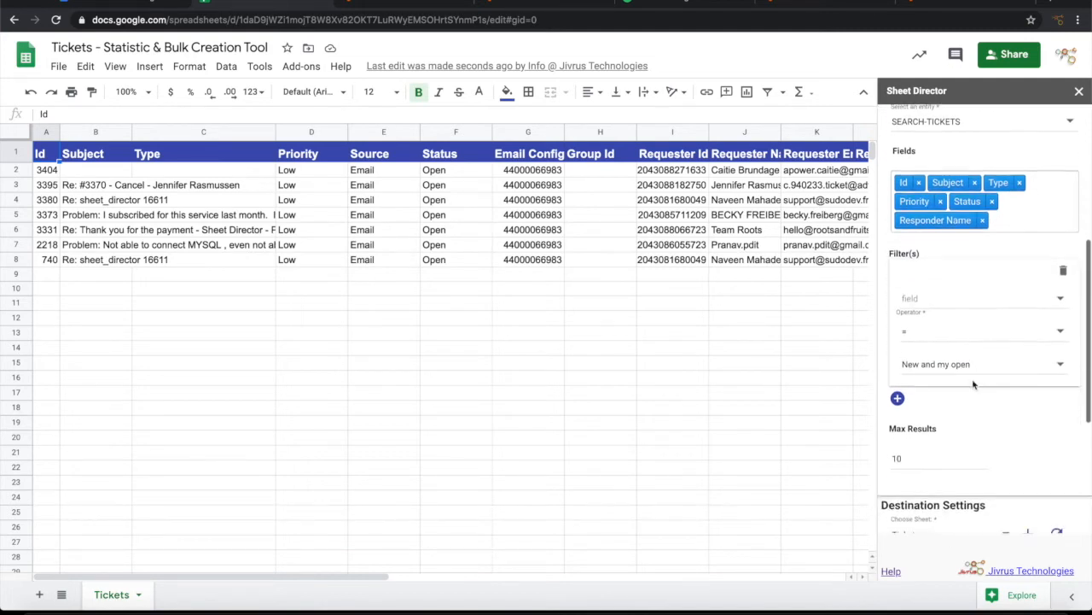
Step: Add a filter on Status equal to All UnClosed
{"action": "left_click", "coordinate": [961, 297]}
{"action": "left_click", "coordinate": [944, 305]}
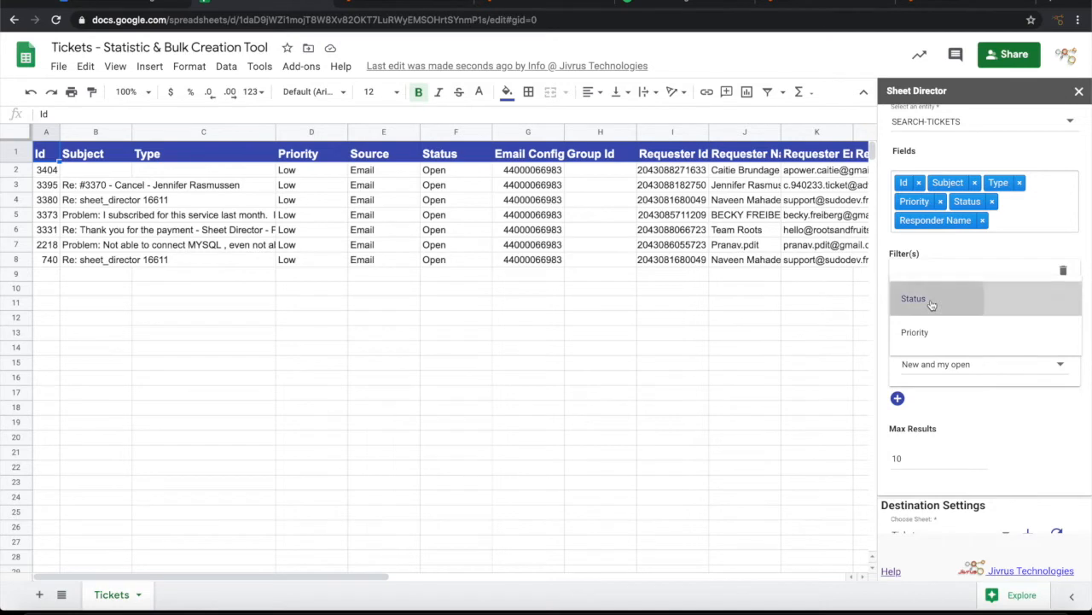
{"action": "left_click", "coordinate": [954, 367]}
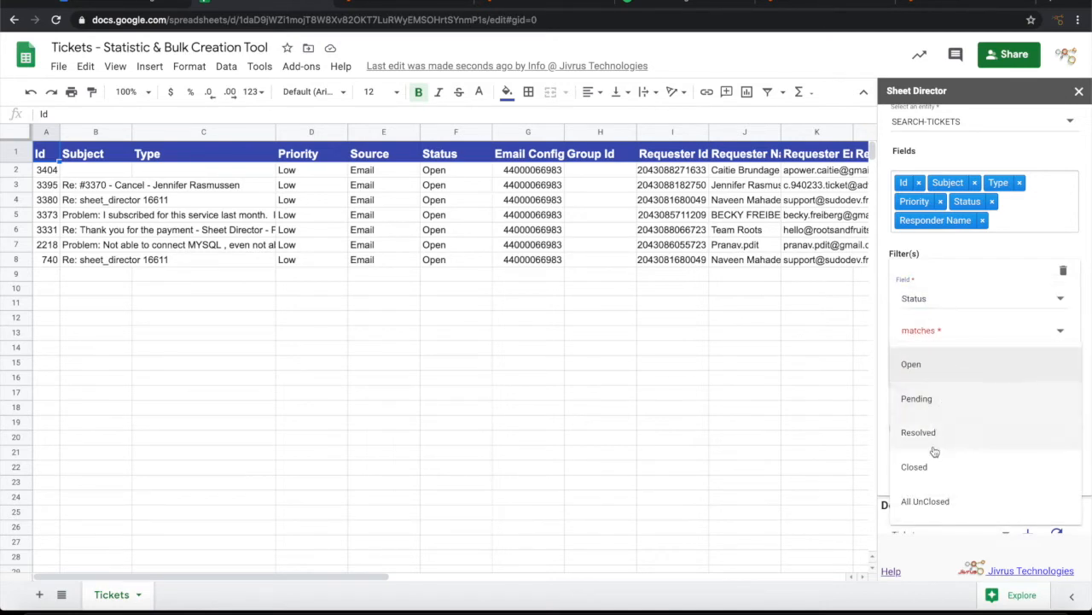
{"action": "left_click", "coordinate": [933, 504]}
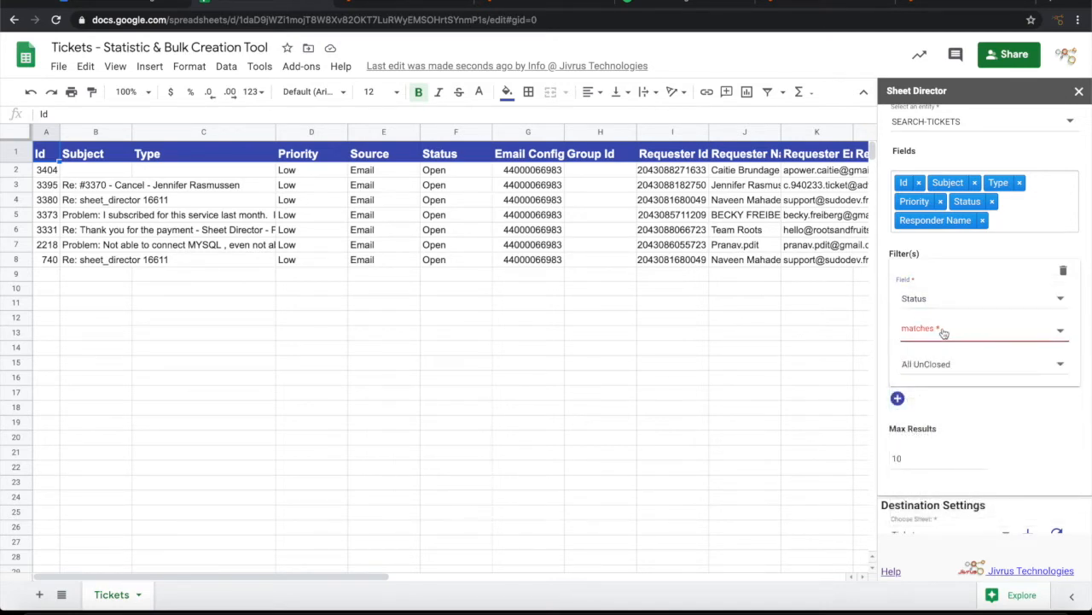
{"action": "left_click", "coordinate": [943, 330]}
{"action": "left_click", "coordinate": [926, 333]}
Step: Set Max Results to 100 and execute the ticket query
{"action": "left_click", "coordinate": [923, 459]}
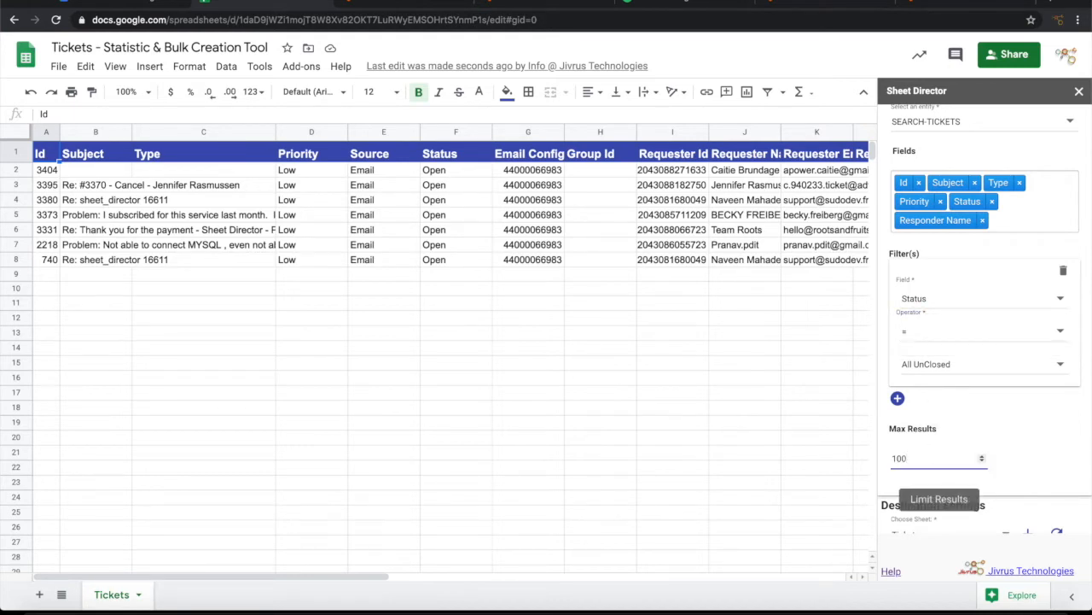
{"action": "scroll", "coordinate": [1019, 346], "scroll_direction": "down", "scroll_amount": 2}
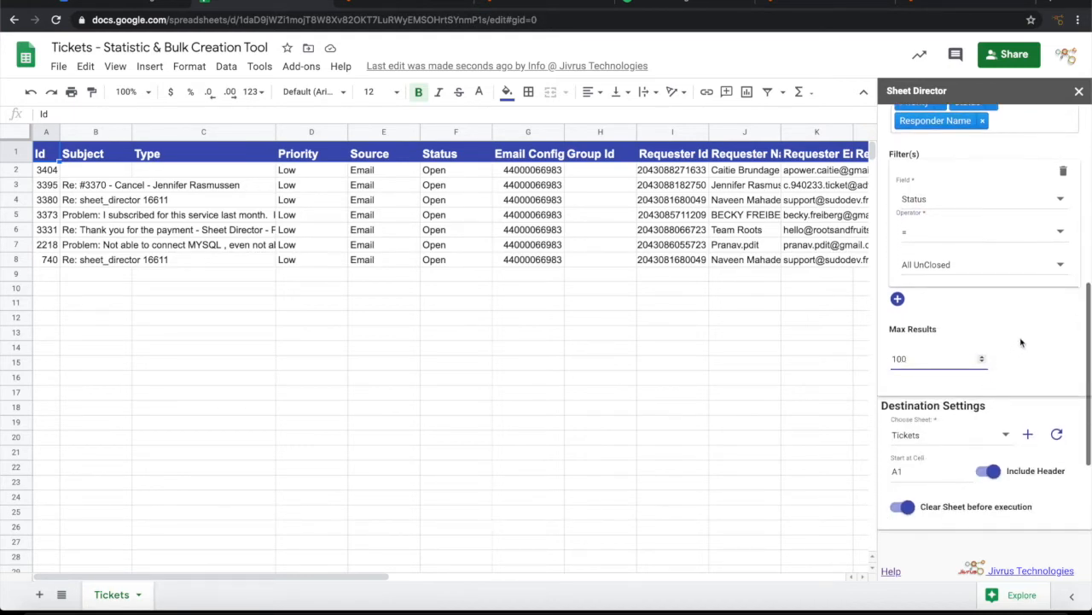
{"action": "scroll", "coordinate": [1014, 379], "scroll_direction": "down", "scroll_amount": 2}
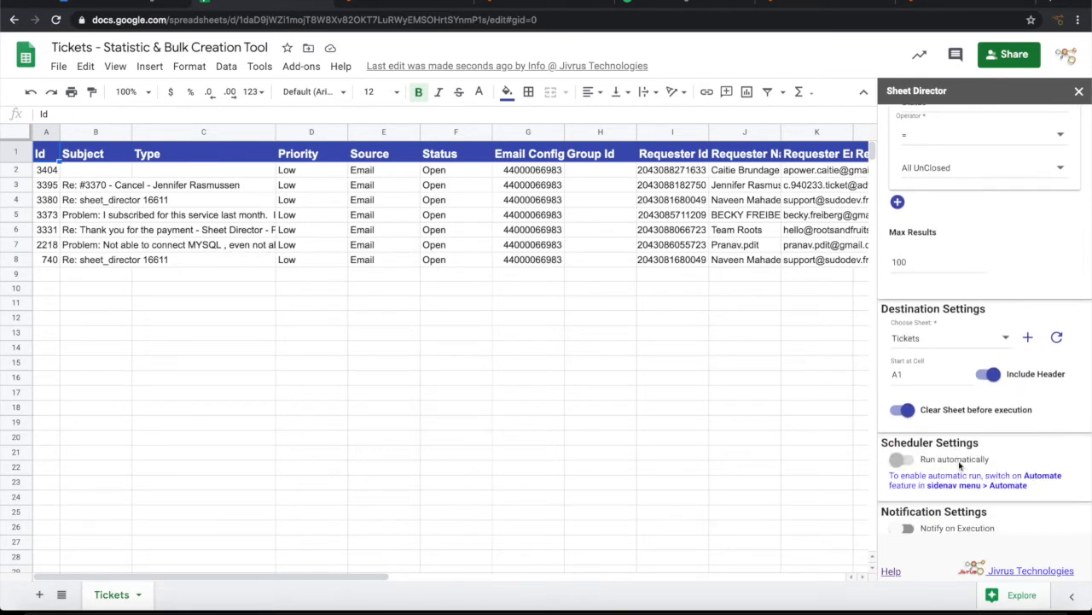
{"action": "scroll", "coordinate": [959, 465], "scroll_direction": "up", "scroll_amount": 5}
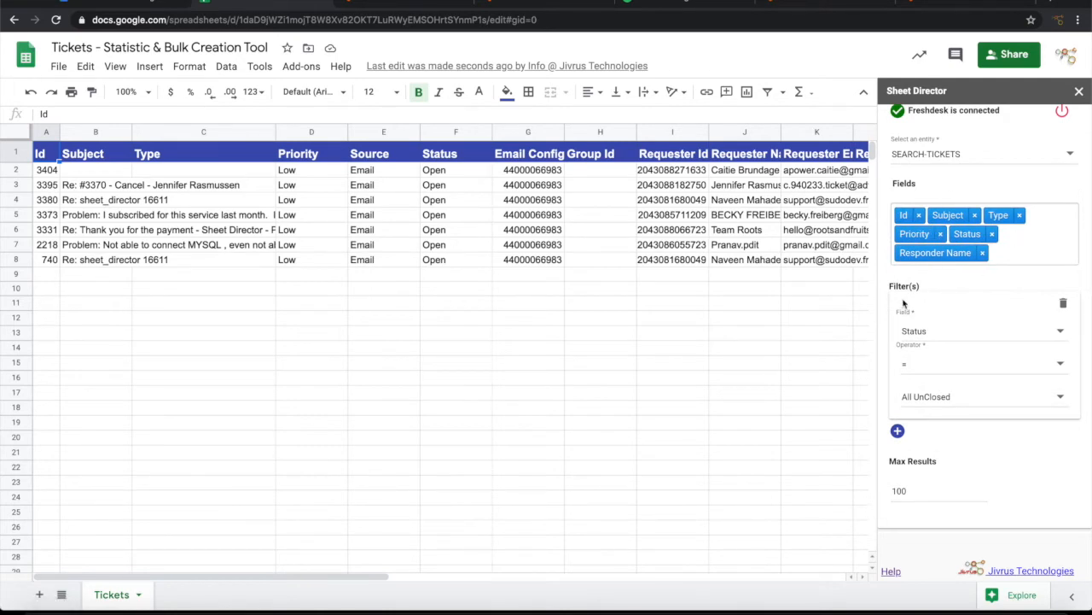
{"action": "scroll", "coordinate": [961, 424], "scroll_direction": "down", "scroll_amount": 1}
{"action": "scroll", "coordinate": [961, 424], "scroll_direction": "down", "scroll_amount": 5}
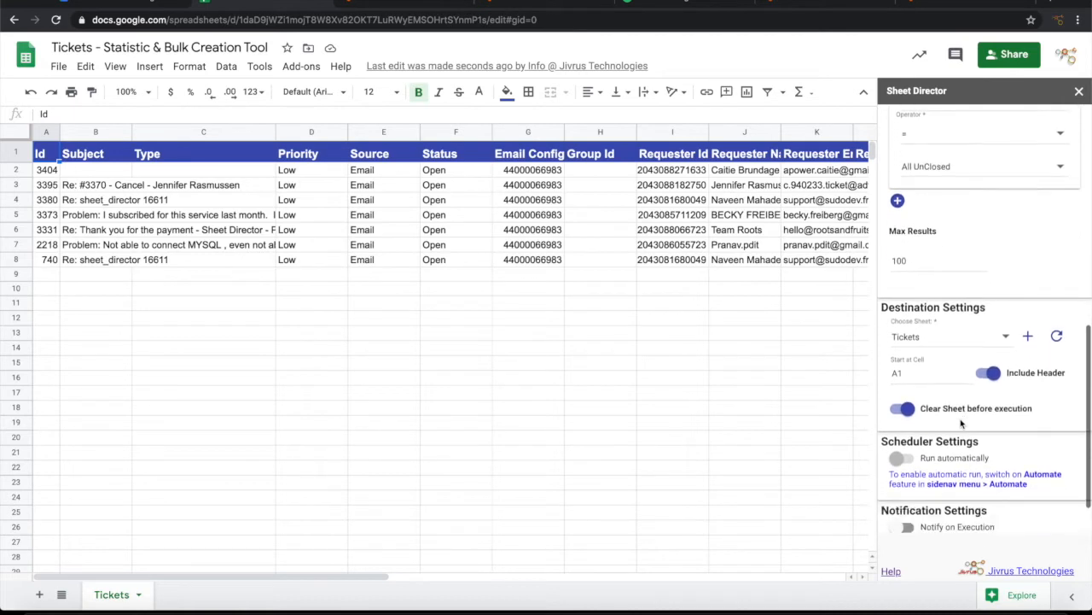
{"action": "scroll", "coordinate": [937, 410], "scroll_direction": "down", "scroll_amount": 1}
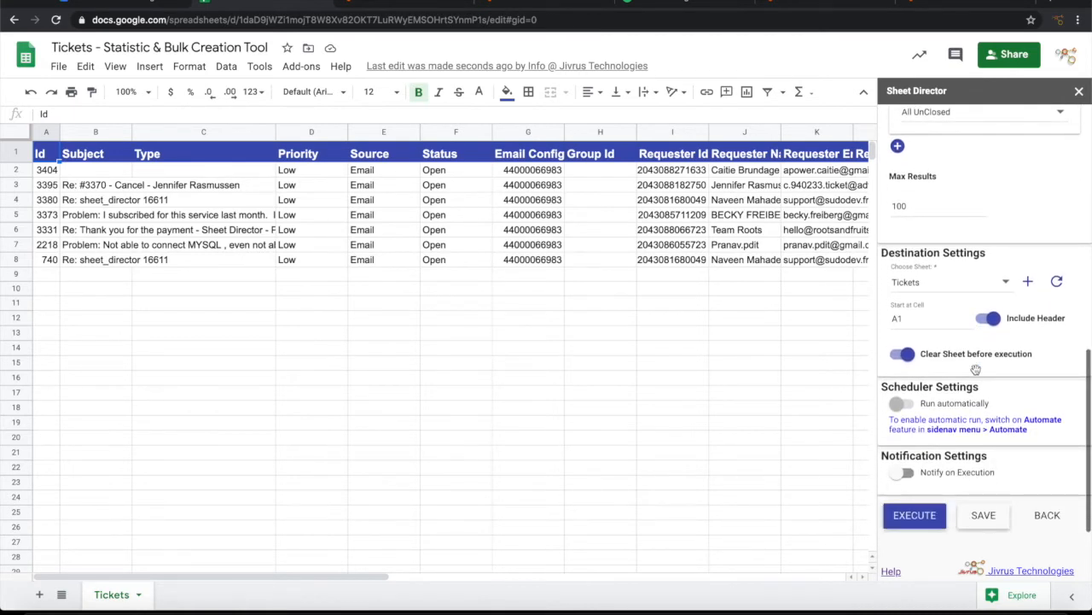
{"action": "left_click", "coordinate": [925, 516]}
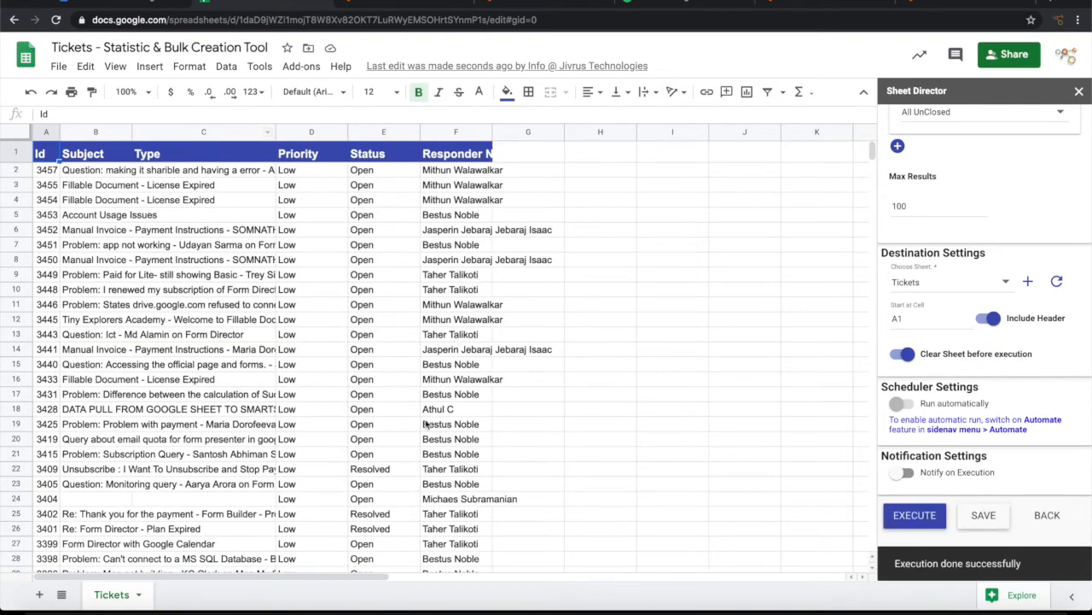
Step: Scroll through the Tickets sheet to check the 96 imported ticket rows
{"action": "scroll", "coordinate": [398, 438], "scroll_direction": "down", "scroll_amount": 6}
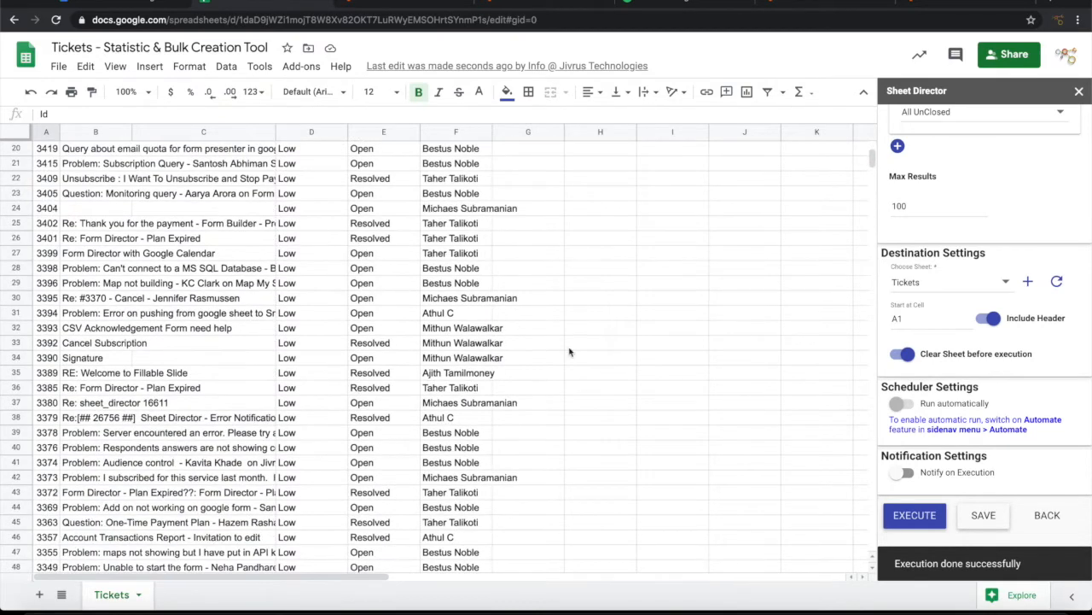
{"action": "scroll", "coordinate": [427, 437], "scroll_direction": "down", "scroll_amount": 20}
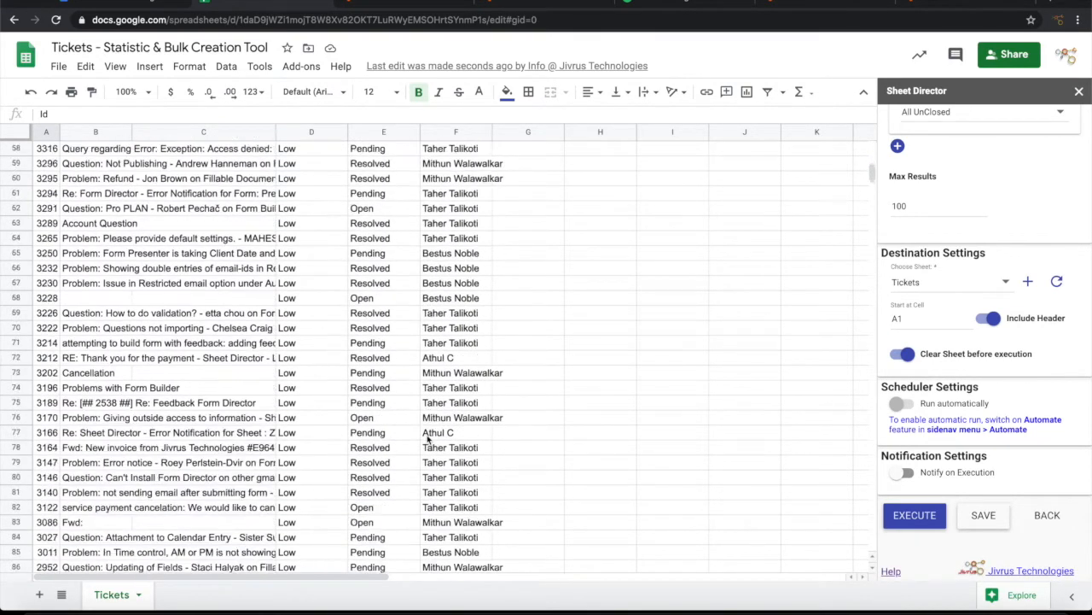
{"action": "scroll", "coordinate": [428, 439], "scroll_direction": "down", "scroll_amount": 1}
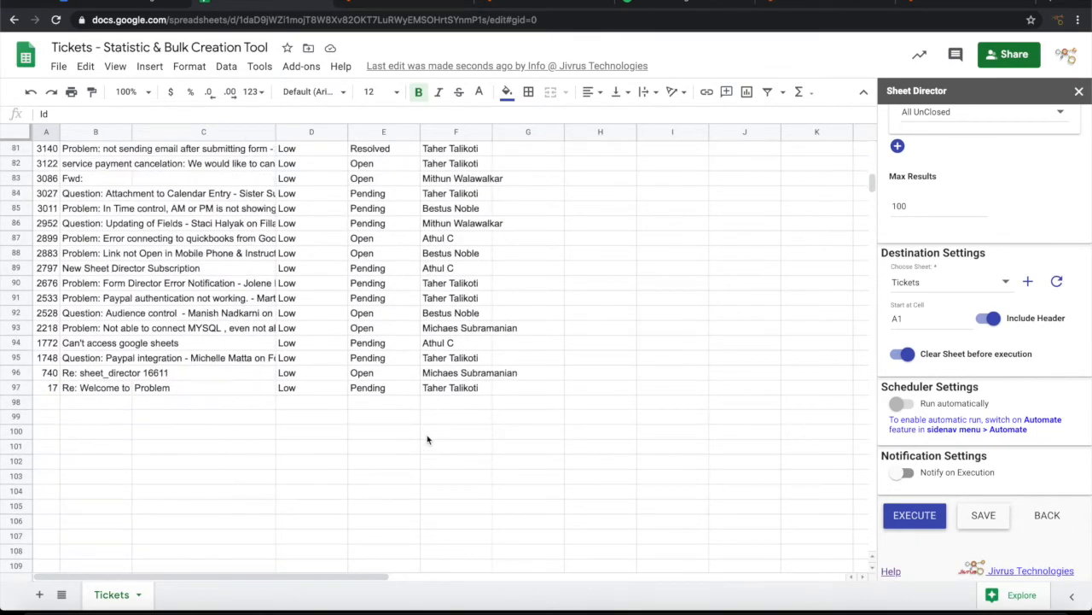
{"action": "scroll", "coordinate": [382, 387], "scroll_direction": "up", "scroll_amount": 20}
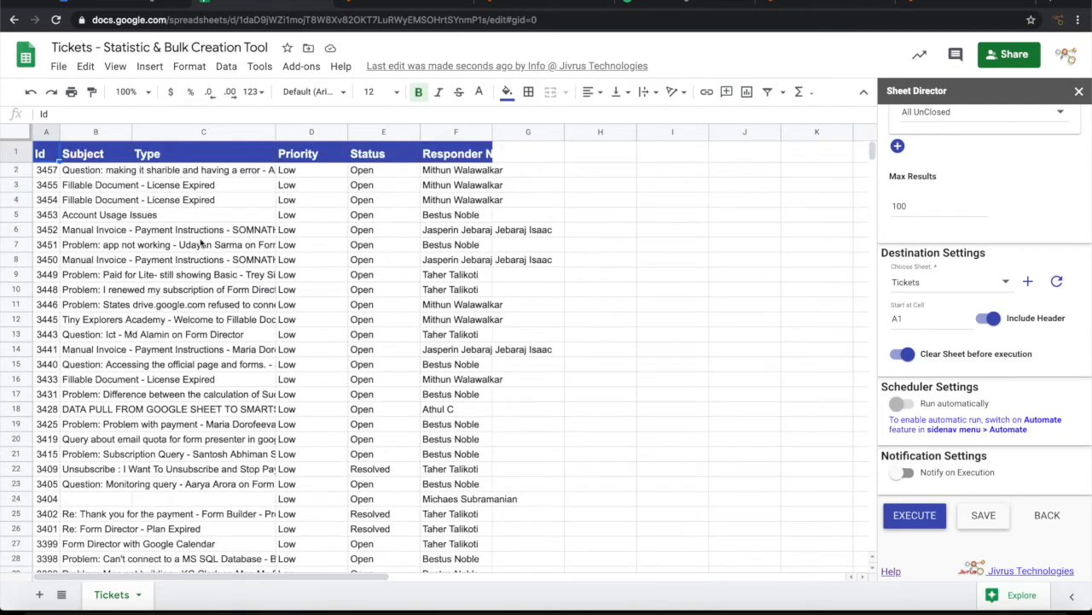
Step: Create a pivot table from columns A–F on a new sheet named Summary
{"action": "left_click_drag", "start_coordinate": [45, 131], "coordinate": [455, 133]}
{"action": "left_click", "coordinate": [152, 67]}
{"action": "mouse_move", "coordinate": [226, 67]}
{"action": "left_click", "coordinate": [285, 334]}
{"action": "left_click", "coordinate": [618, 406]}
{"action": "double_click", "coordinate": [198, 598]}
{"action": "type", "text": "Summary"}
{"action": "left_click", "coordinate": [68, 164]}
Step: Set pivot rows to Responder Name, values to COUNTA of Id, and columns to Status
{"action": "left_click", "coordinate": [1059, 265]}
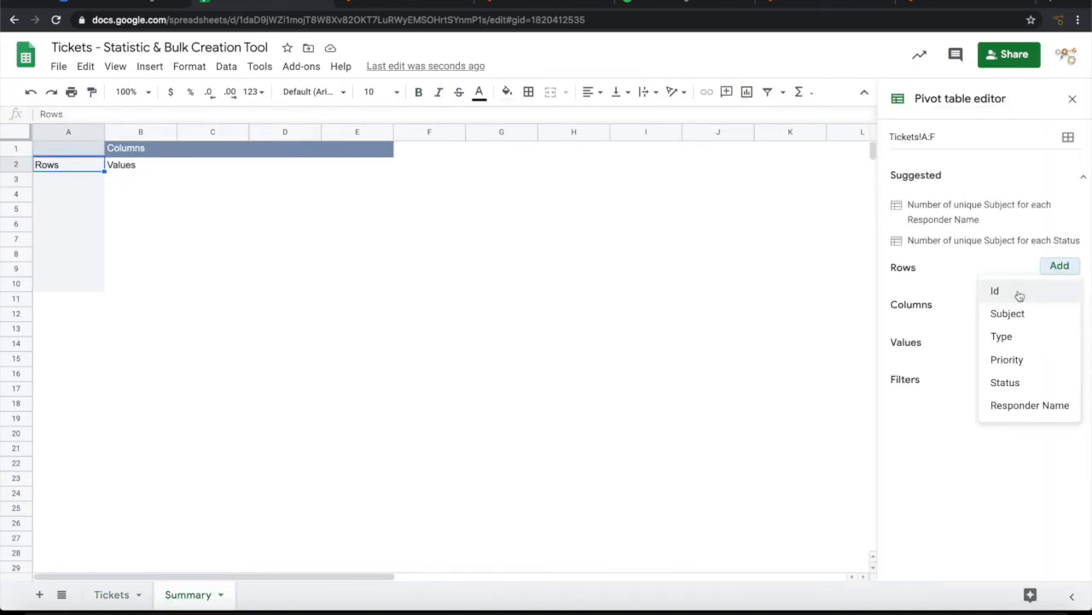
{"action": "left_click", "coordinate": [1024, 404]}
{"action": "left_click", "coordinate": [1059, 379]}
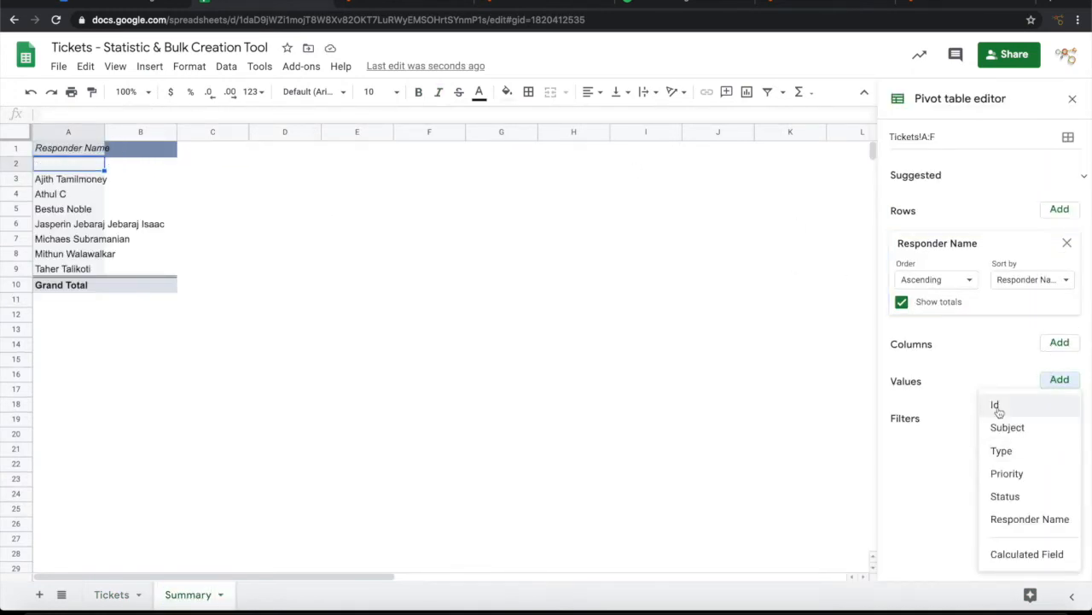
{"action": "left_click", "coordinate": [997, 408]}
{"action": "left_click", "coordinate": [935, 449]}
{"action": "left_click", "coordinate": [941, 171]}
{"action": "left_click", "coordinate": [1059, 342]}
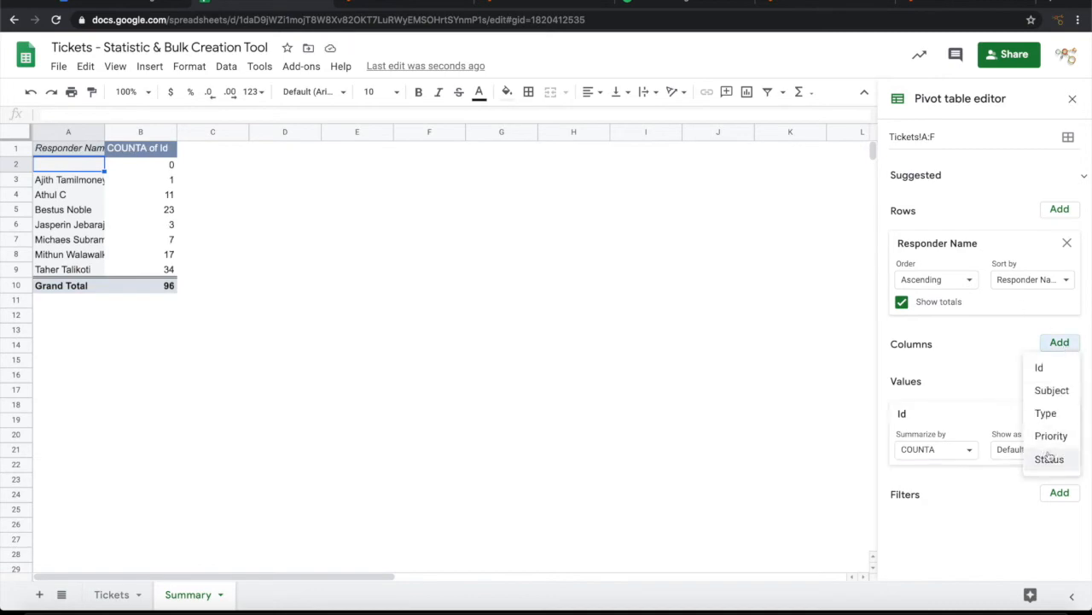
{"action": "left_click", "coordinate": [1050, 459]}
Step: Auto-fit column A and add a stacked column chart below the pivot table
{"action": "left_click", "coordinate": [573, 375]}
{"action": "double_click", "coordinate": [105, 132]}
{"action": "left_click", "coordinate": [276, 210]}
{"action": "left_click", "coordinate": [184, 66]}
{"action": "left_click", "coordinate": [153, 66]}
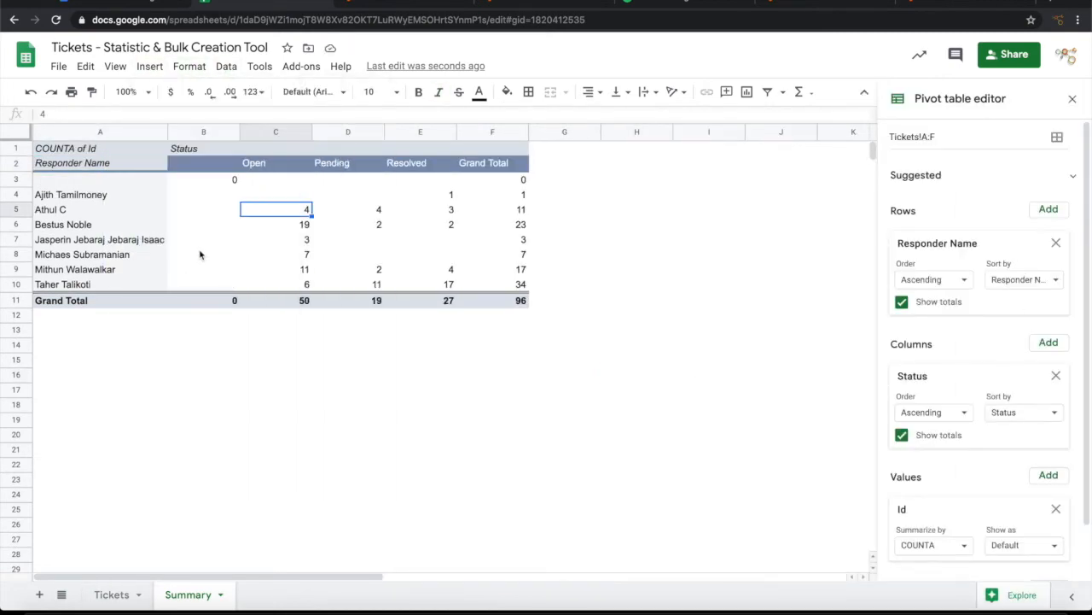
{"action": "left_click_drag", "start_coordinate": [427, 341], "coordinate": [426, 444]}
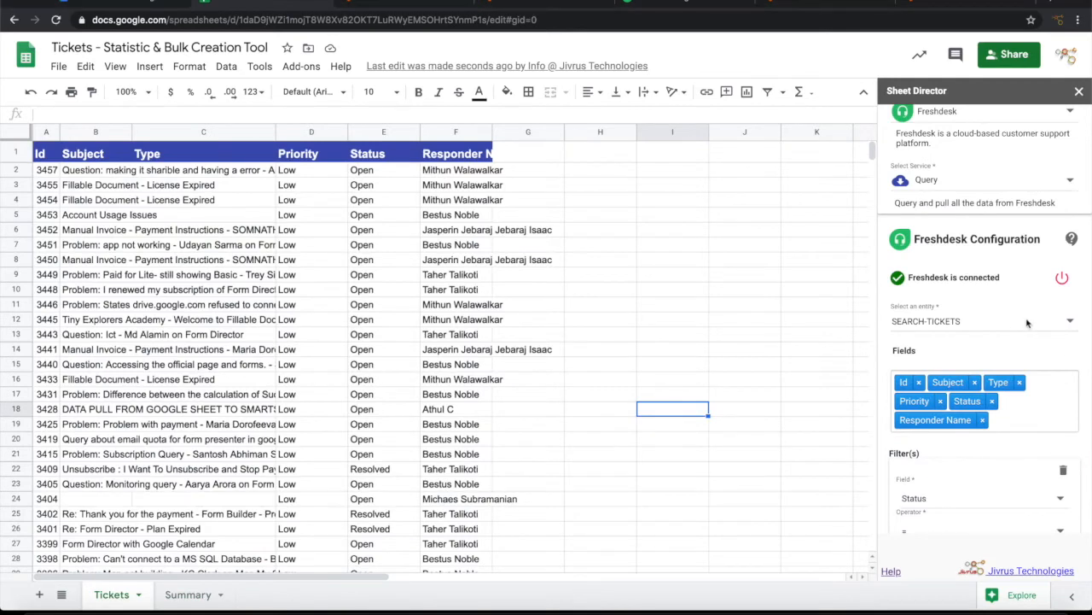
Step: Check the entity list, keep SEARCH-TICKETS, and go back to the Sheet Director services list
{"action": "left_click", "coordinate": [1028, 321]}
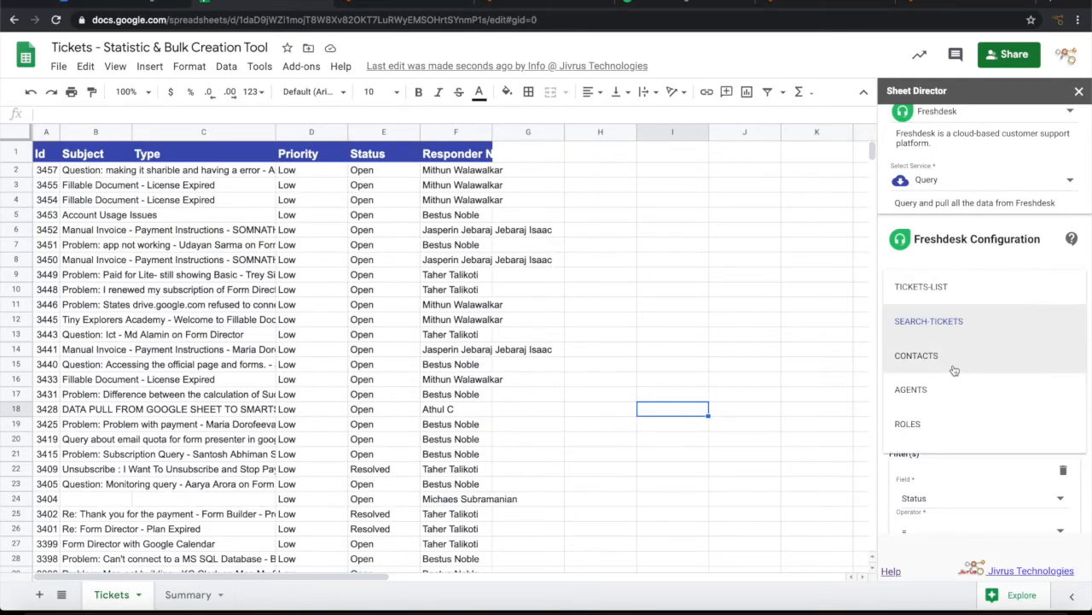
{"action": "scroll", "coordinate": [938, 397], "scroll_direction": "down", "scroll_amount": 3}
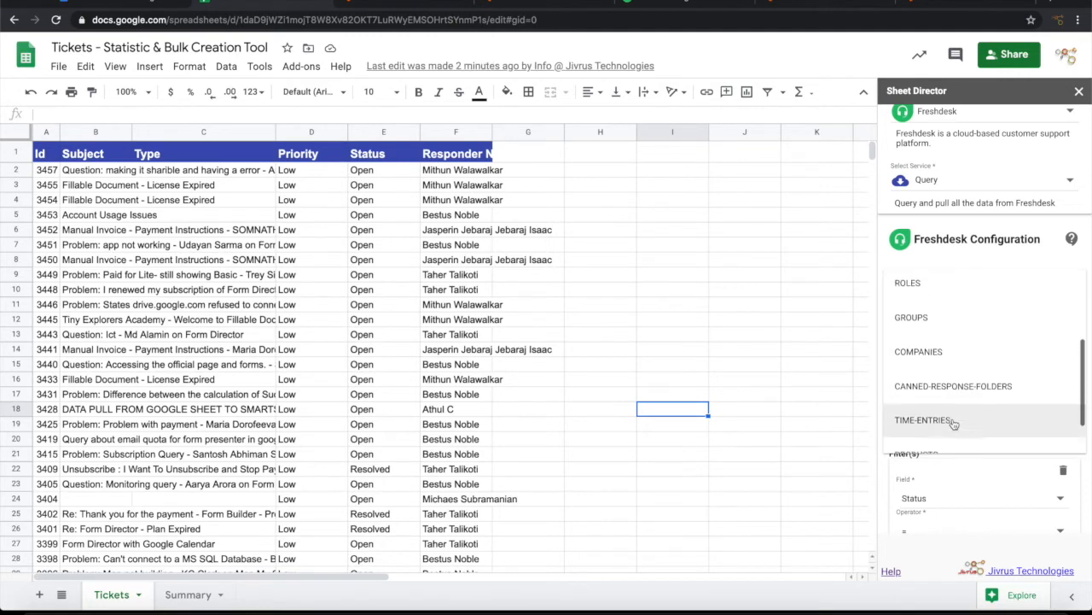
{"action": "scroll", "coordinate": [954, 422], "scroll_direction": "up", "scroll_amount": 2}
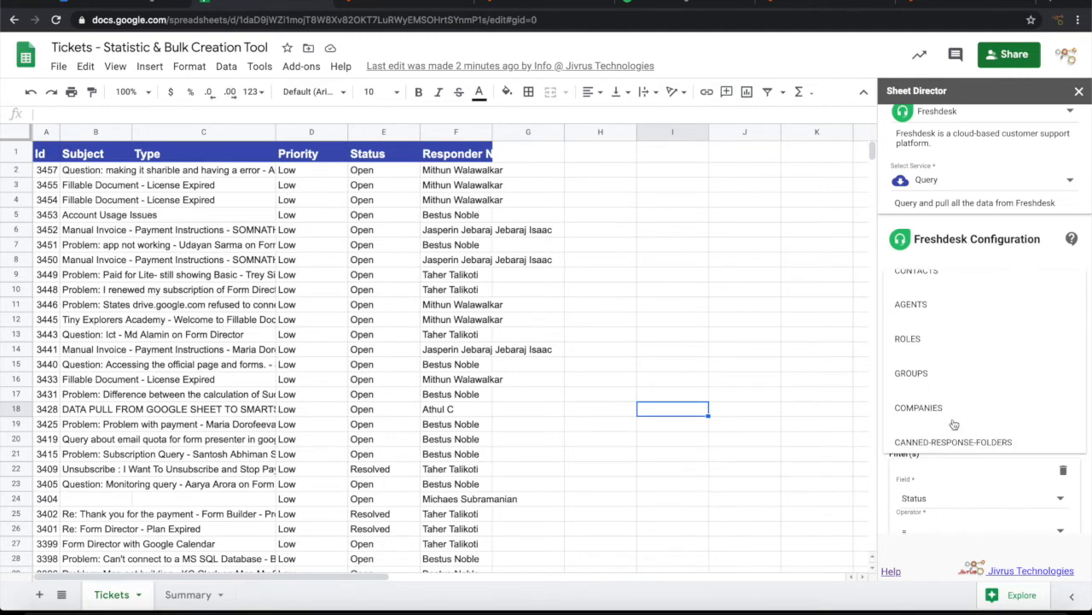
{"action": "key", "text": "Escape"}
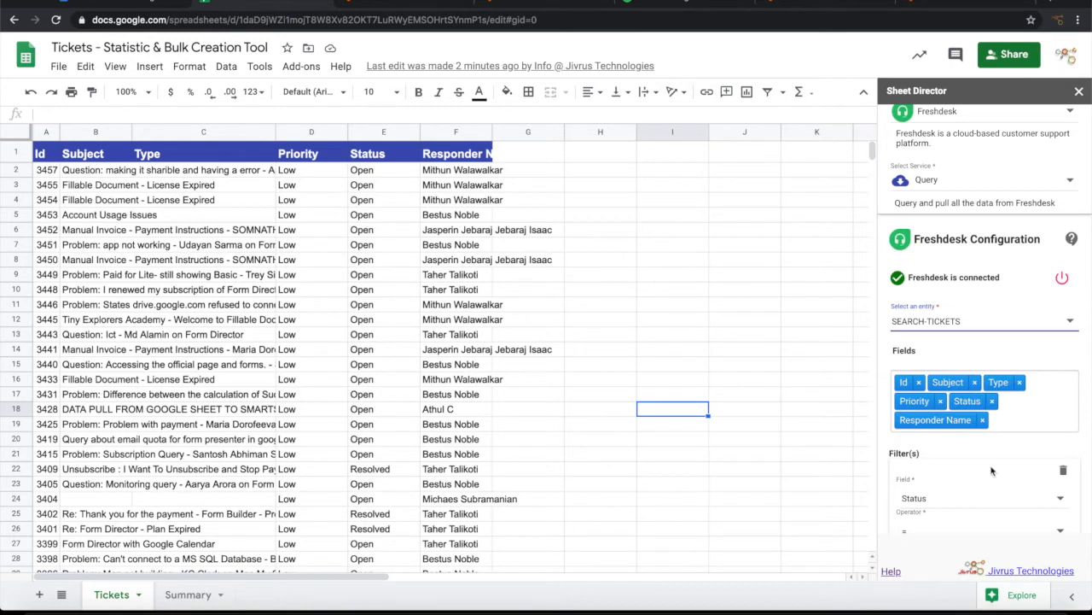
{"action": "scroll", "coordinate": [992, 470], "scroll_direction": "down", "scroll_amount": 5}
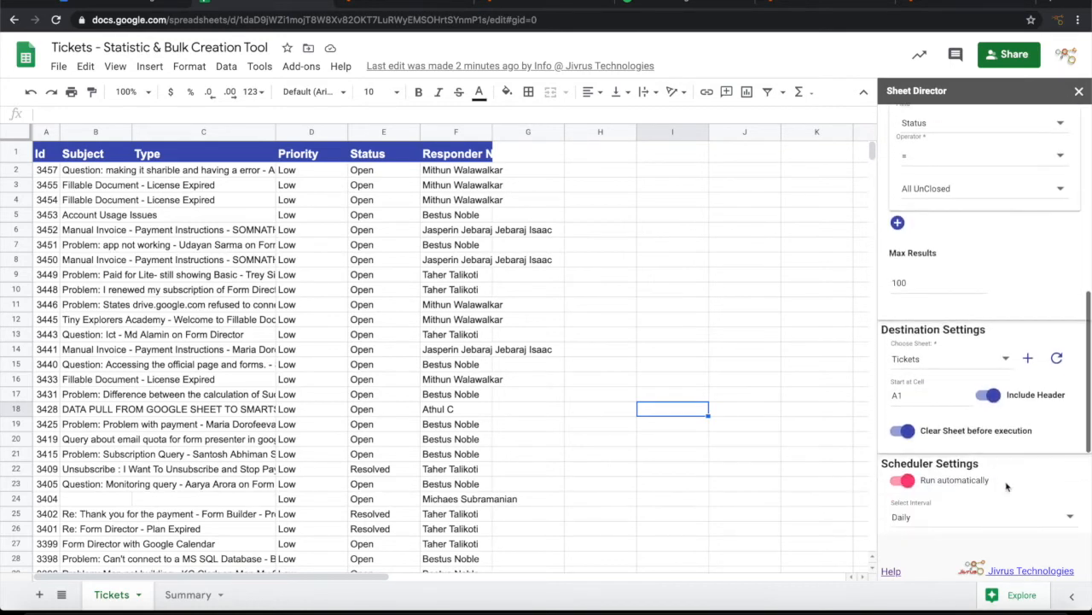
{"action": "scroll", "coordinate": [1003, 504], "scroll_direction": "down", "scroll_amount": 3}
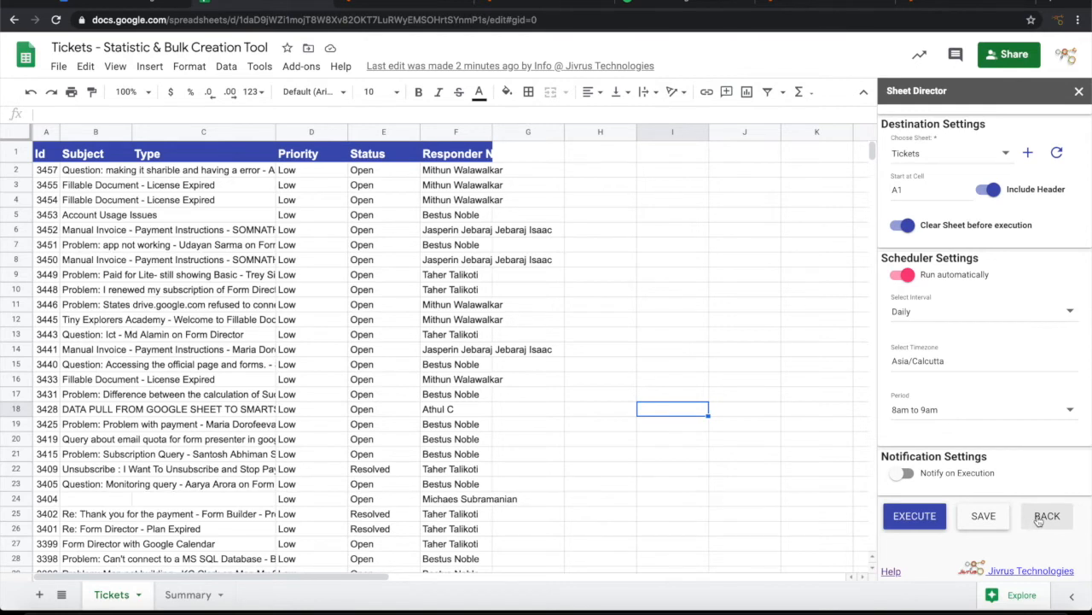
{"action": "left_click", "coordinate": [1039, 518]}
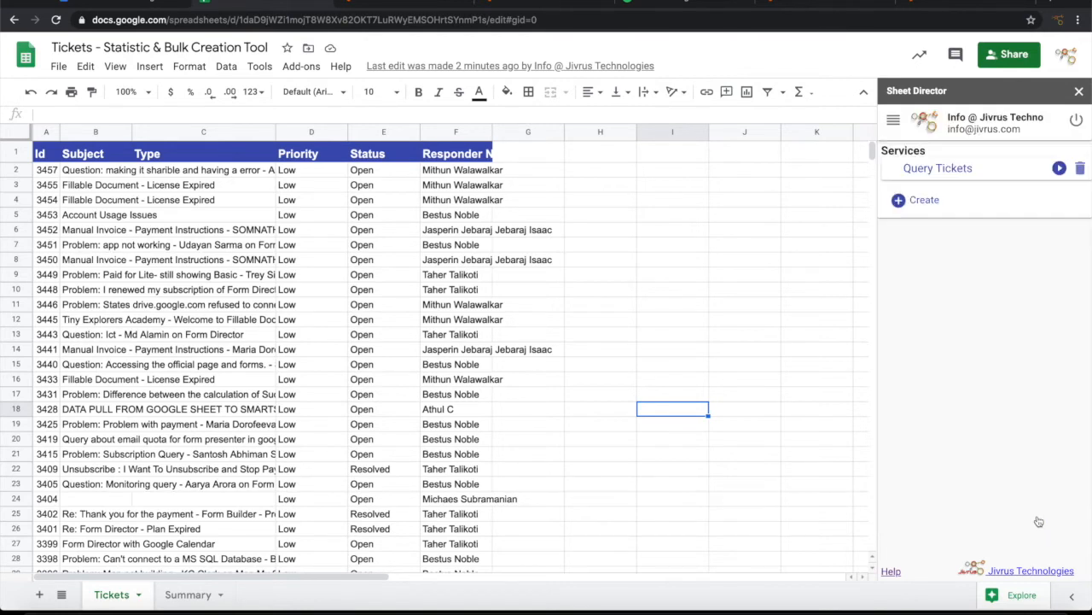
Step: Create a new Freshdesk service named Post Tickets using the Post service type
{"action": "left_click", "coordinate": [920, 205]}
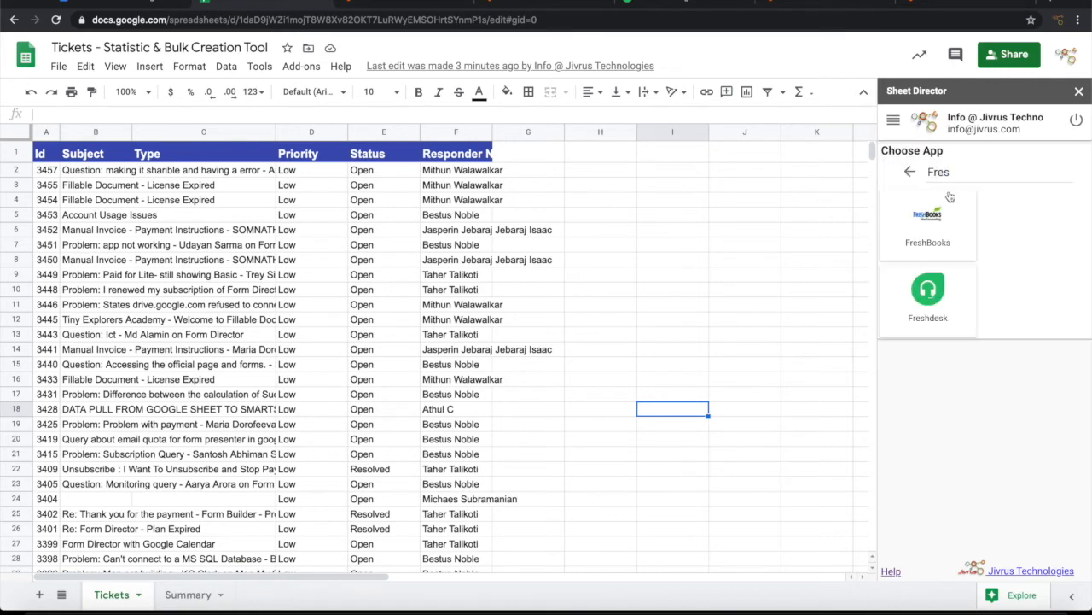
{"action": "left_click", "coordinate": [938, 315]}
{"action": "double_click", "coordinate": [949, 181]}
{"action": "triple_click", "coordinate": [949, 180]}
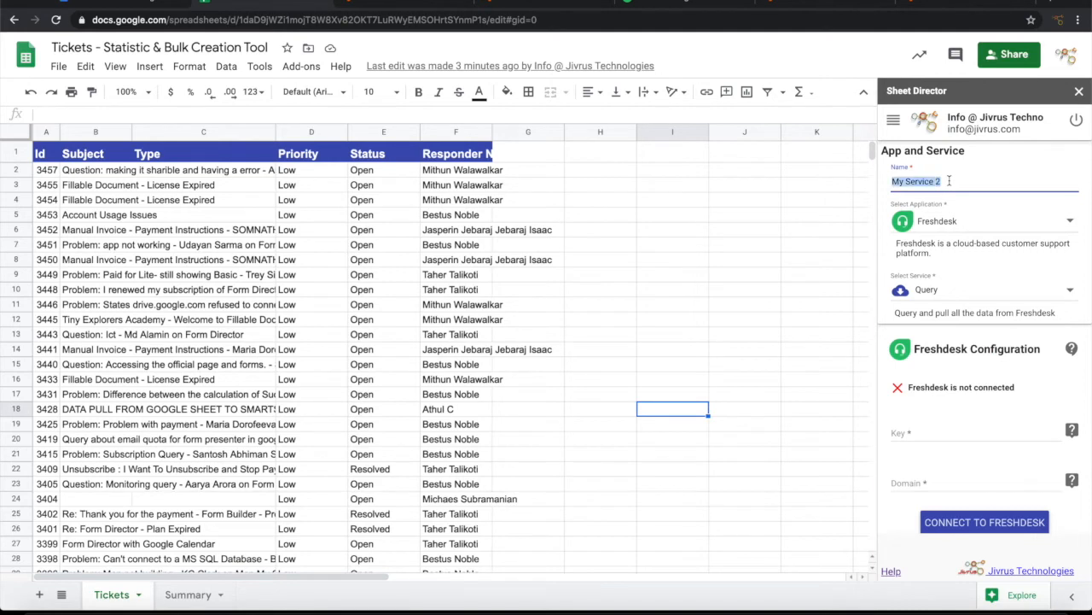
{"action": "type", "text": "Post Tickets"}
{"action": "scroll", "coordinate": [999, 255], "scroll_direction": "down", "scroll_amount": 1}
{"action": "left_click", "coordinate": [958, 251]}
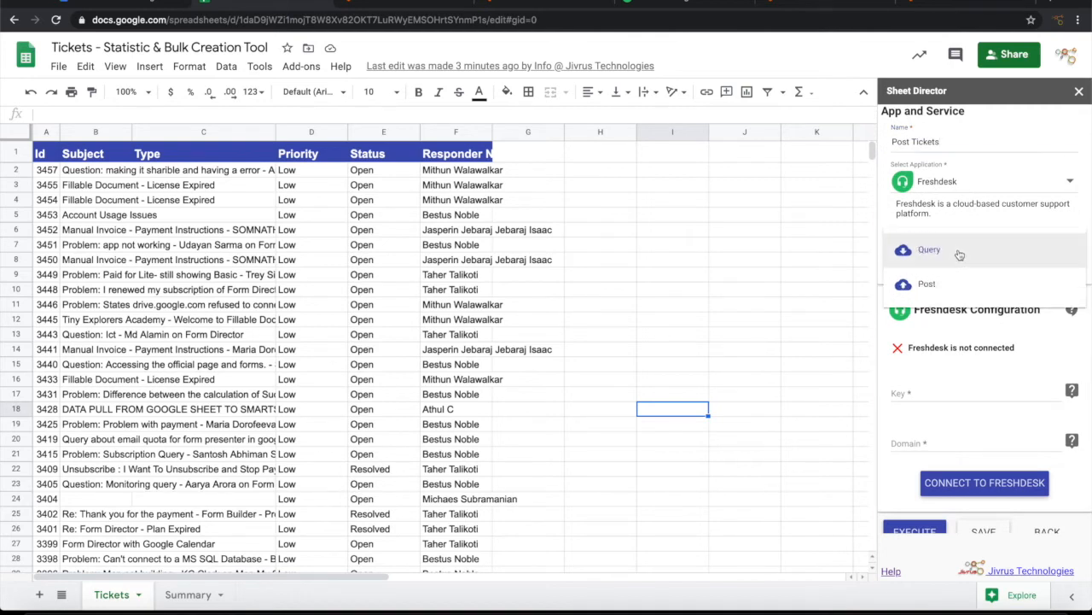
{"action": "left_click", "coordinate": [936, 287]}
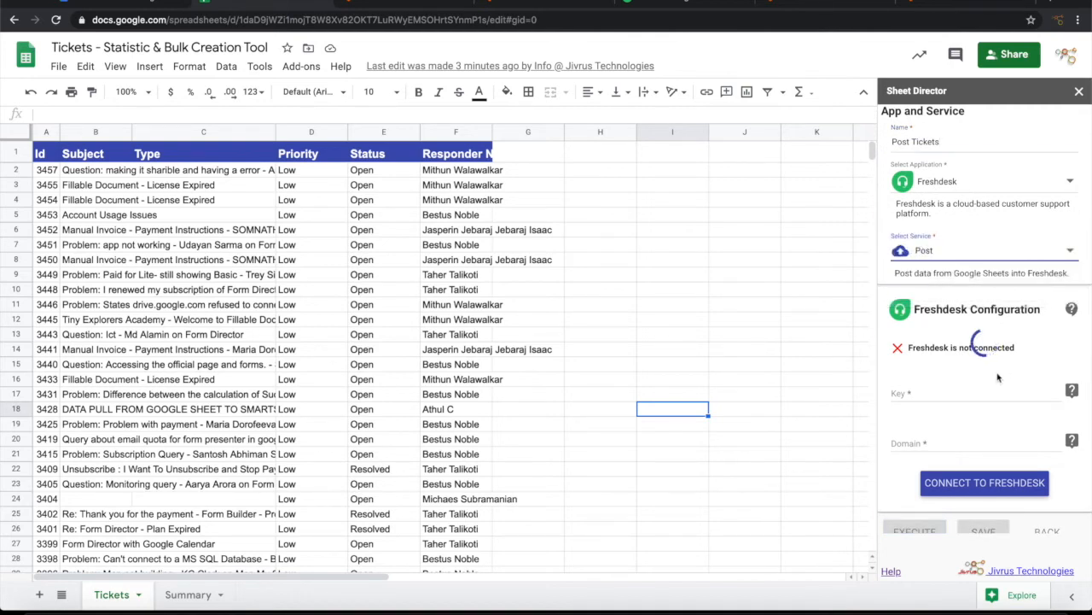
Step: Paste the Freshdesk API key, enter the Freshdesk domain, and connect to Freshdesk
{"action": "left_click", "coordinate": [935, 390]}
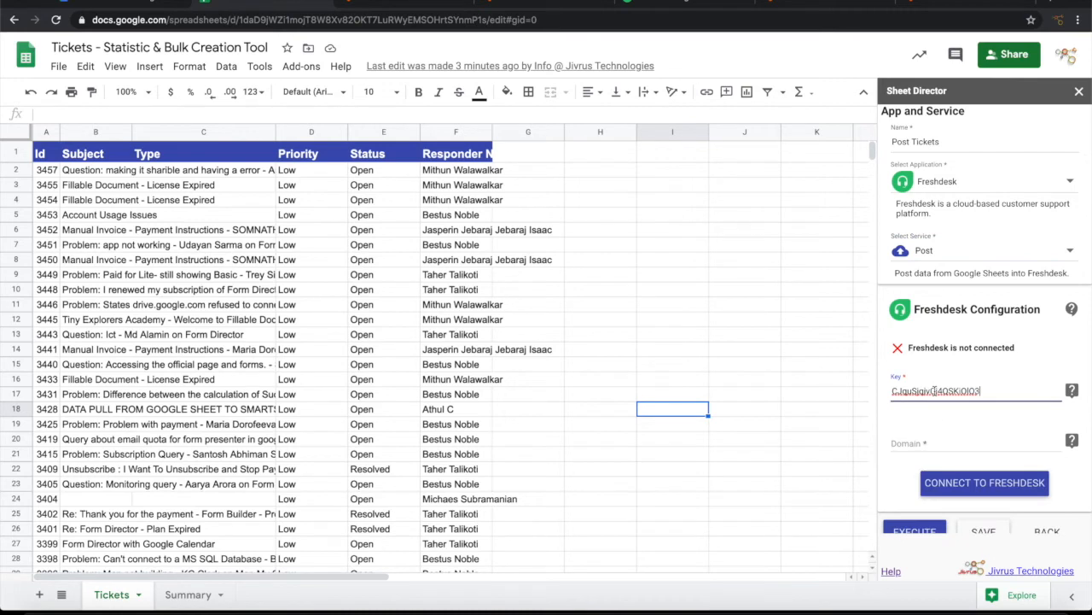
{"action": "left_click", "coordinate": [934, 445]}
{"action": "type", "text": "jivrus"}
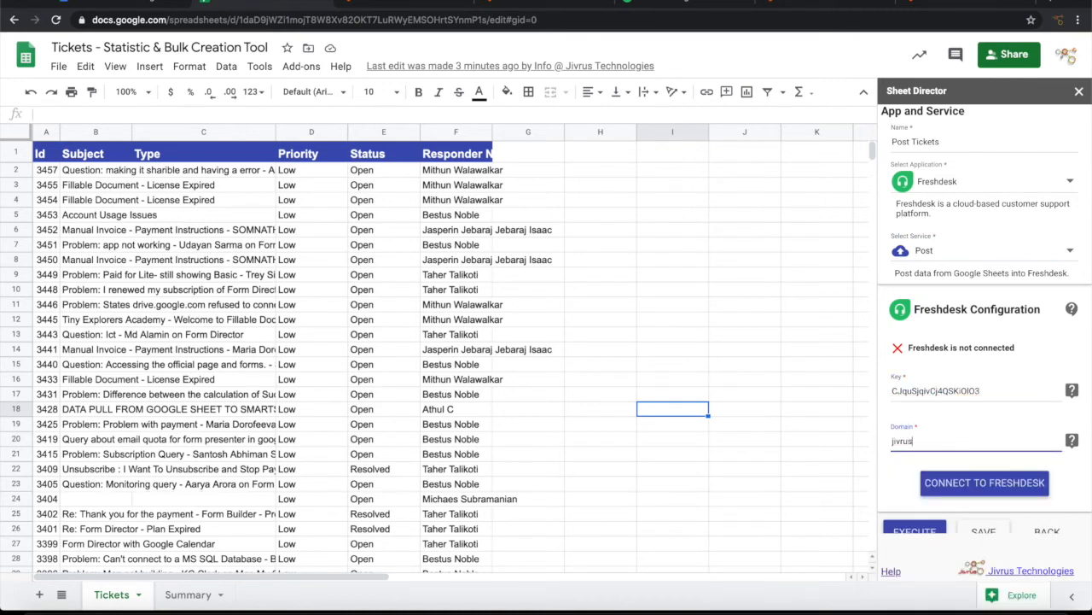
{"action": "left_click", "coordinate": [974, 486]}
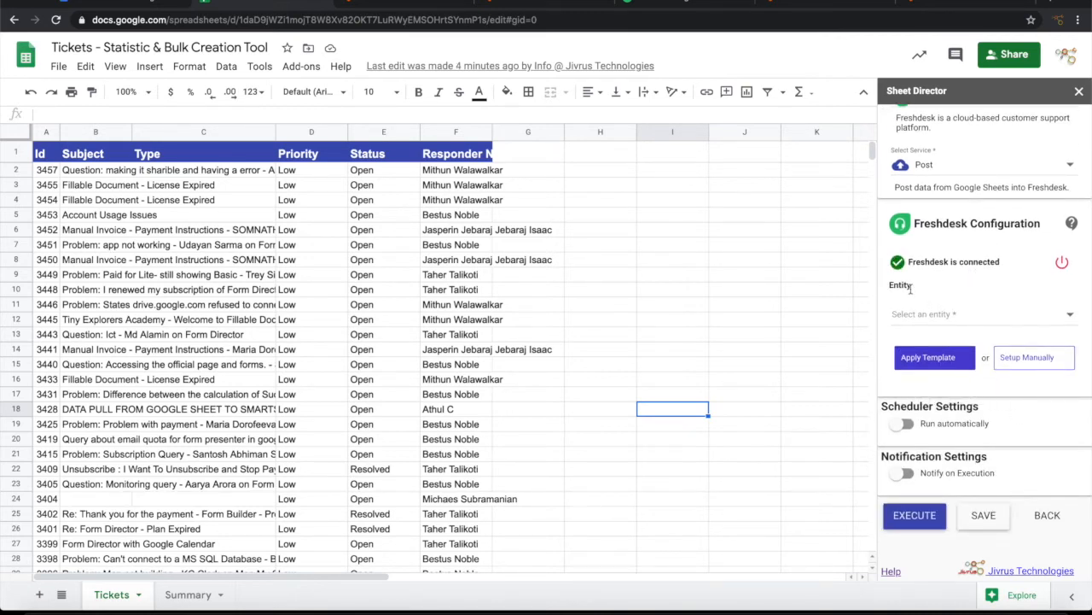
Step: Select TICKETS as the entity and apply its template to generate the [SD]_FRESHDESK_TICKETS sheet
{"action": "left_click", "coordinate": [953, 315]}
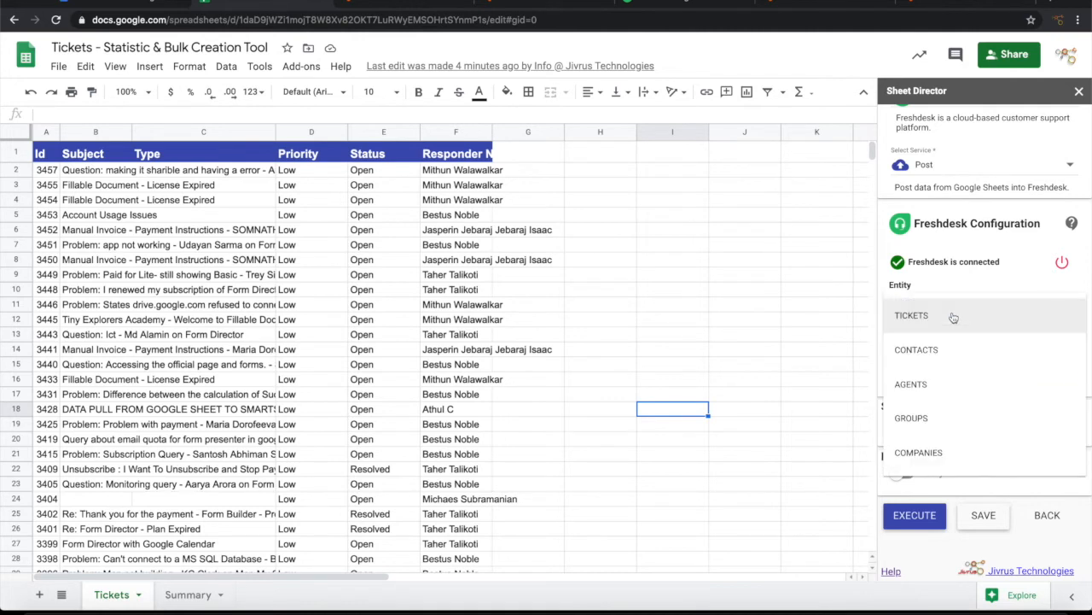
{"action": "left_click", "coordinate": [953, 316]}
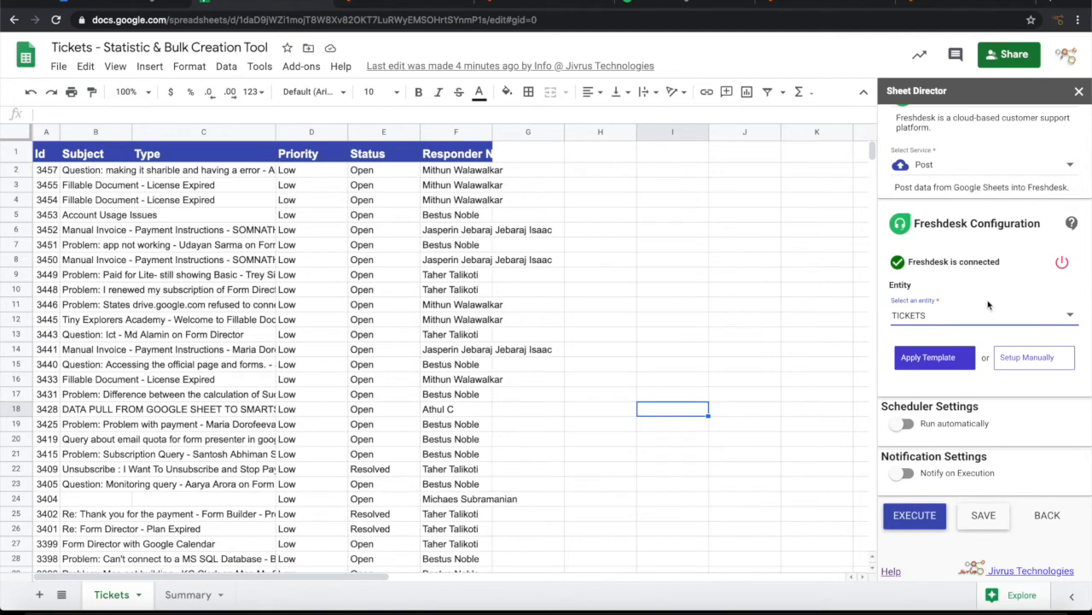
{"action": "left_click", "coordinate": [948, 367]}
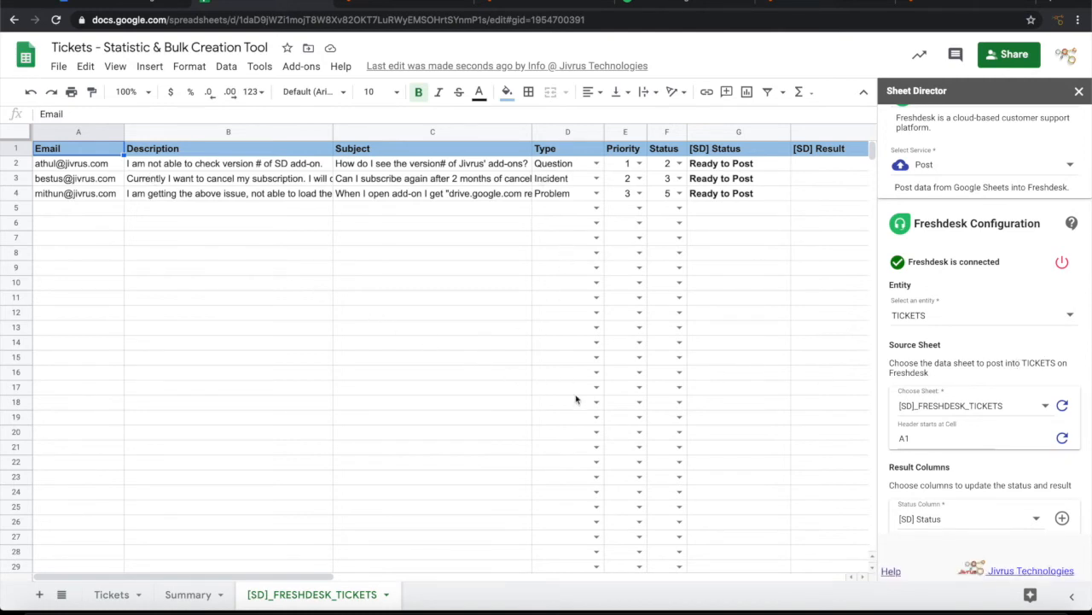
{"action": "scroll", "coordinate": [986, 392], "scroll_direction": "down", "scroll_amount": 5}
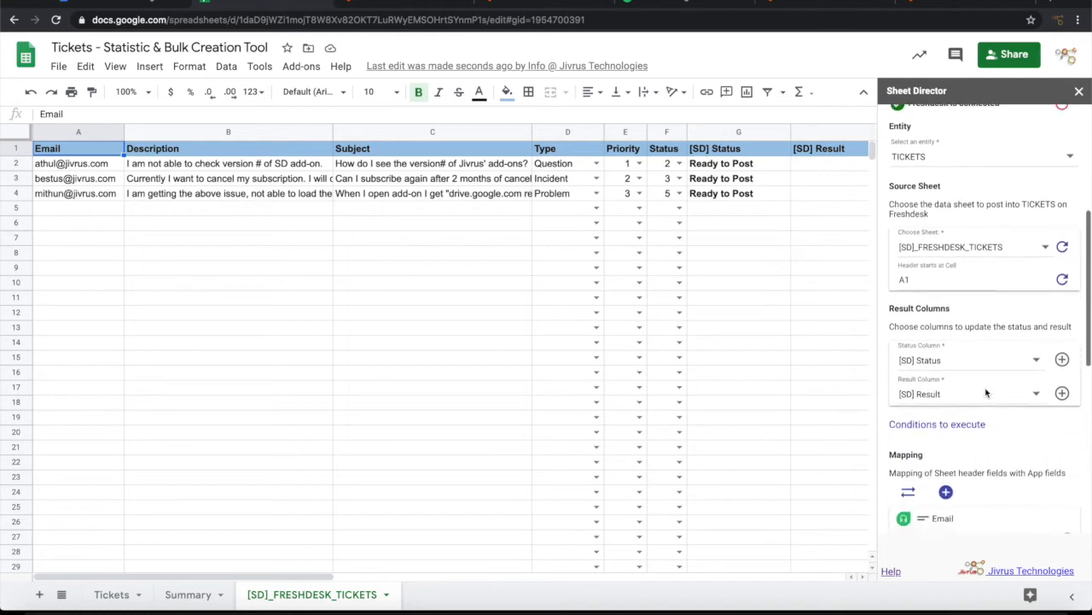
{"action": "scroll", "coordinate": [985, 392], "scroll_direction": "down", "scroll_amount": 3}
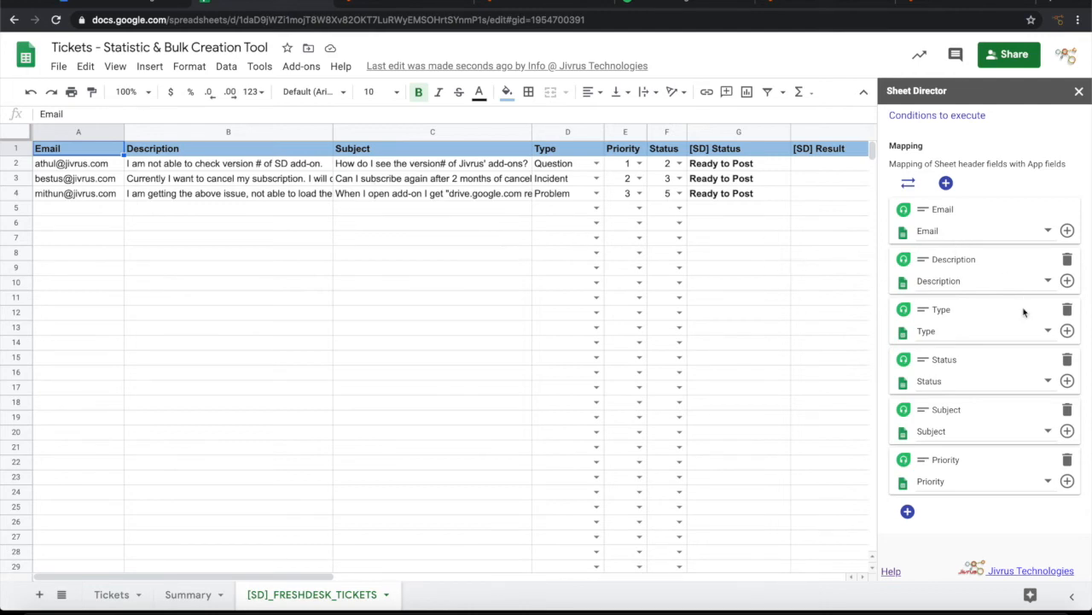
{"action": "scroll", "coordinate": [1008, 398], "scroll_direction": "down", "scroll_amount": 1}
{"action": "scroll", "coordinate": [1009, 398], "scroll_direction": "down", "scroll_amount": 2}
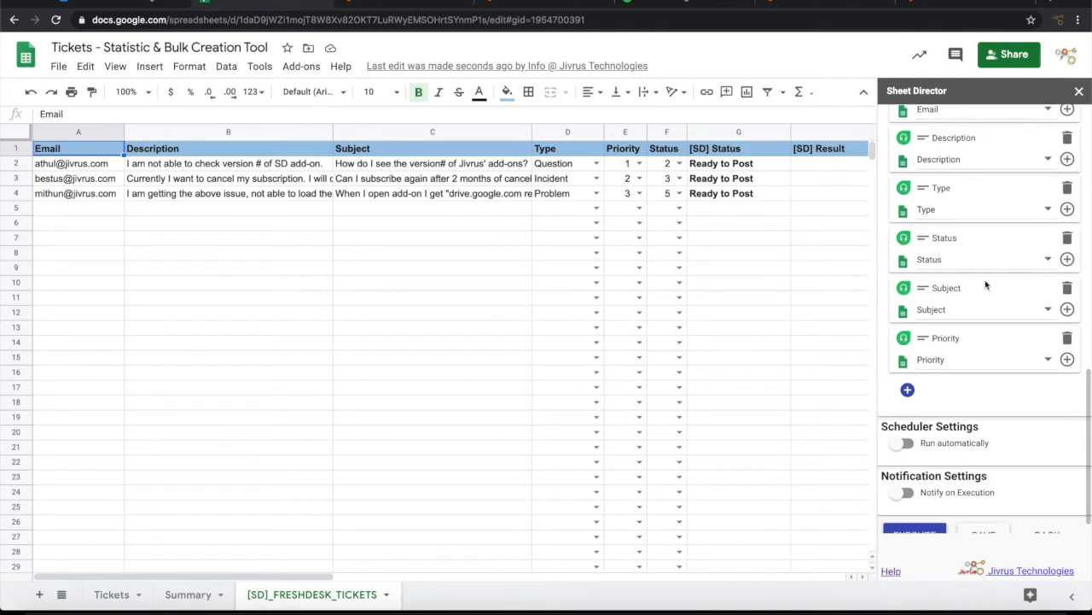
{"action": "scroll", "coordinate": [985, 284], "scroll_direction": "up", "scroll_amount": 4}
{"action": "scroll", "coordinate": [919, 283], "scroll_direction": "up", "scroll_amount": 1}
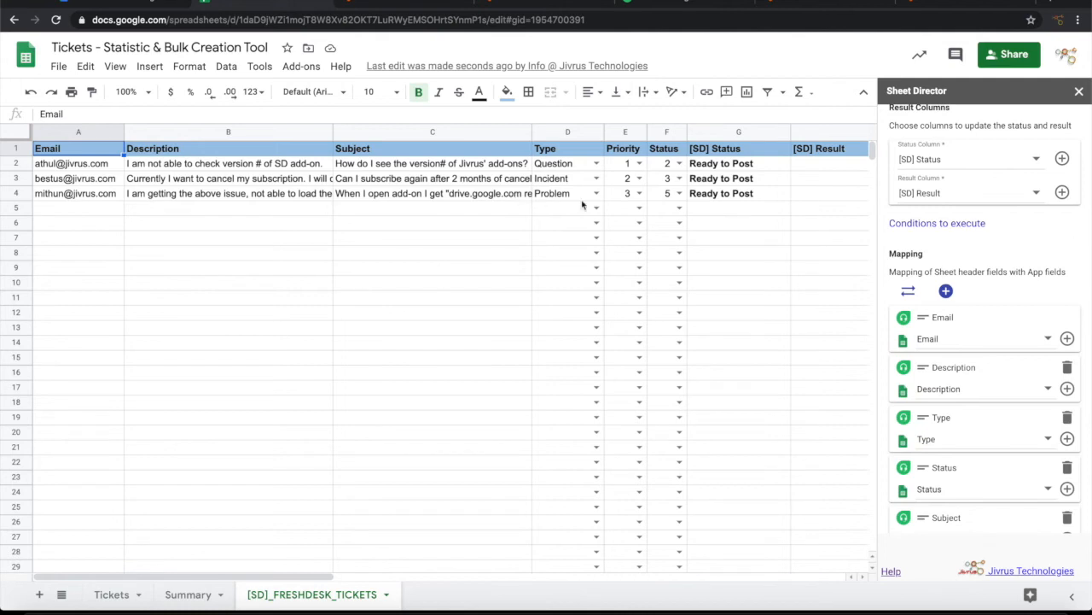
{"action": "left_click", "coordinate": [404, 208]}
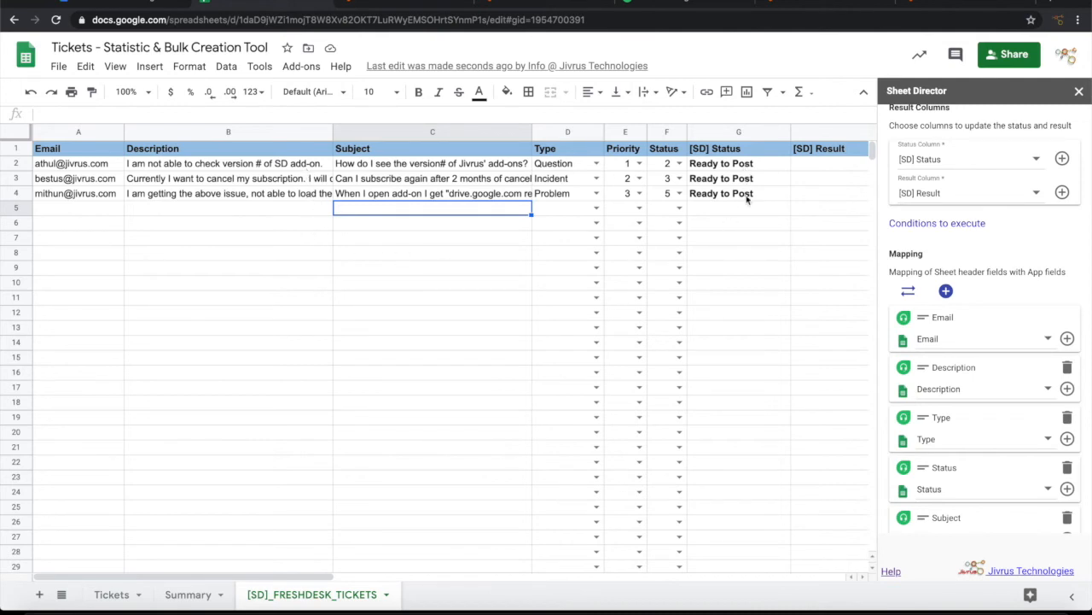
{"action": "scroll", "coordinate": [1025, 355], "scroll_direction": "down", "scroll_amount": 5}
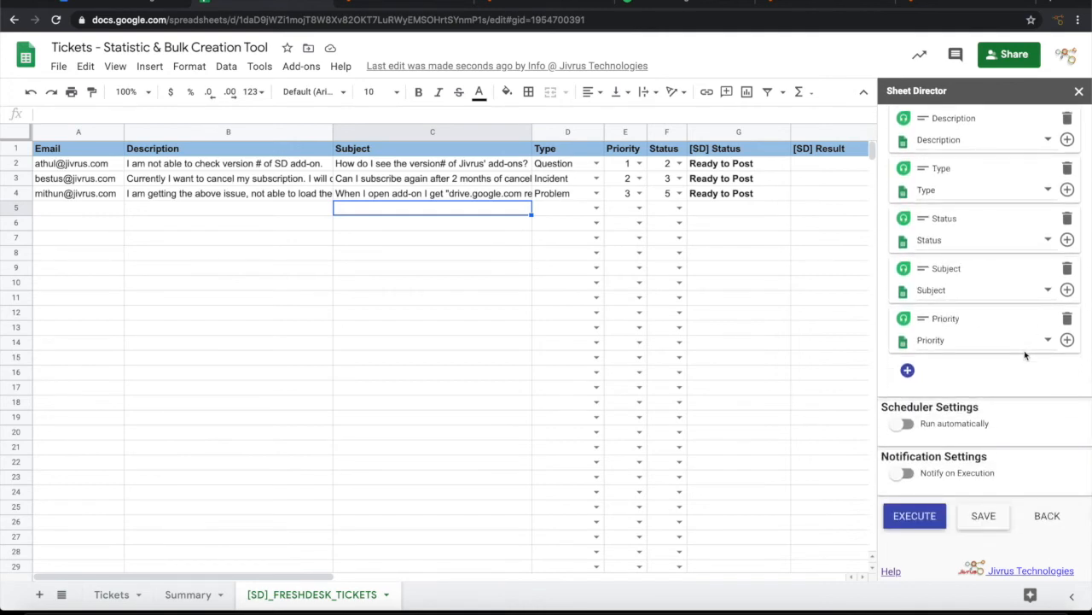
Step: Execute the posting job and post the 3 ready records to Freshdesk
{"action": "left_click", "coordinate": [915, 517]}
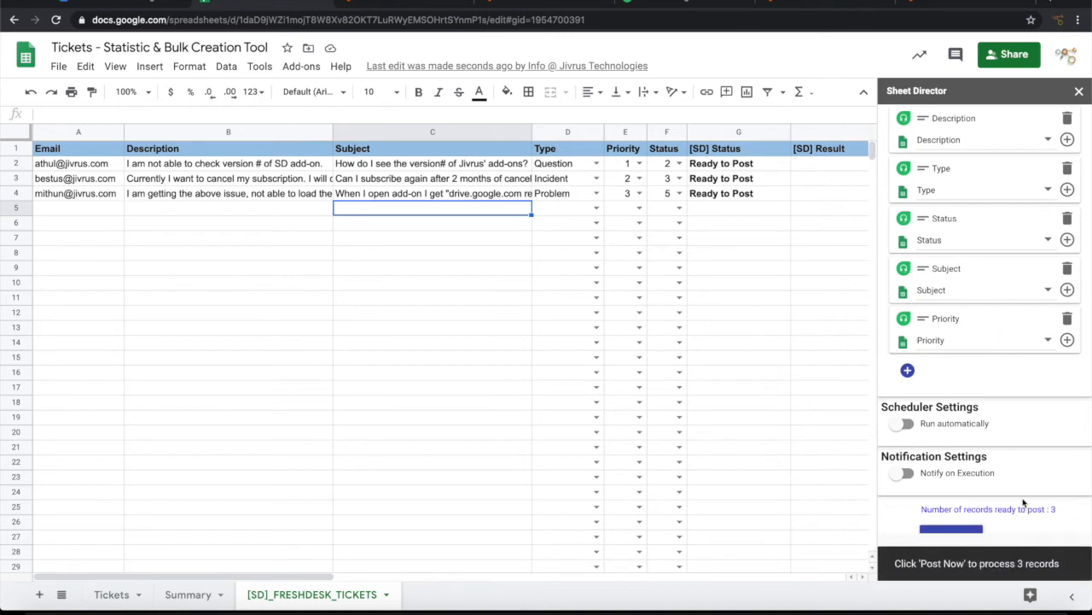
{"action": "scroll", "coordinate": [1024, 503], "scroll_direction": "down", "scroll_amount": 1}
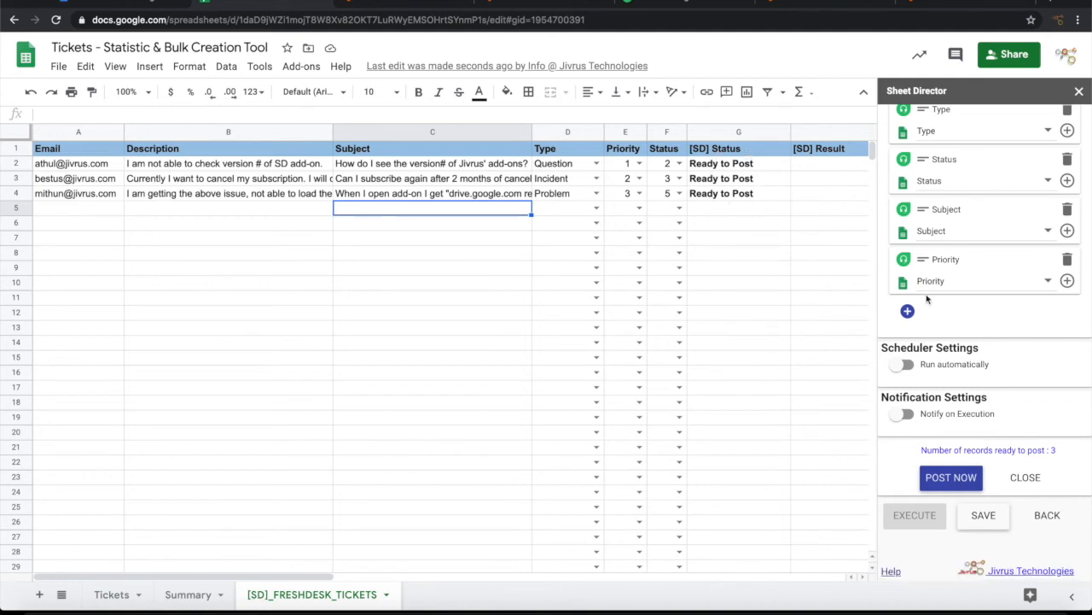
{"action": "left_click", "coordinate": [933, 484]}
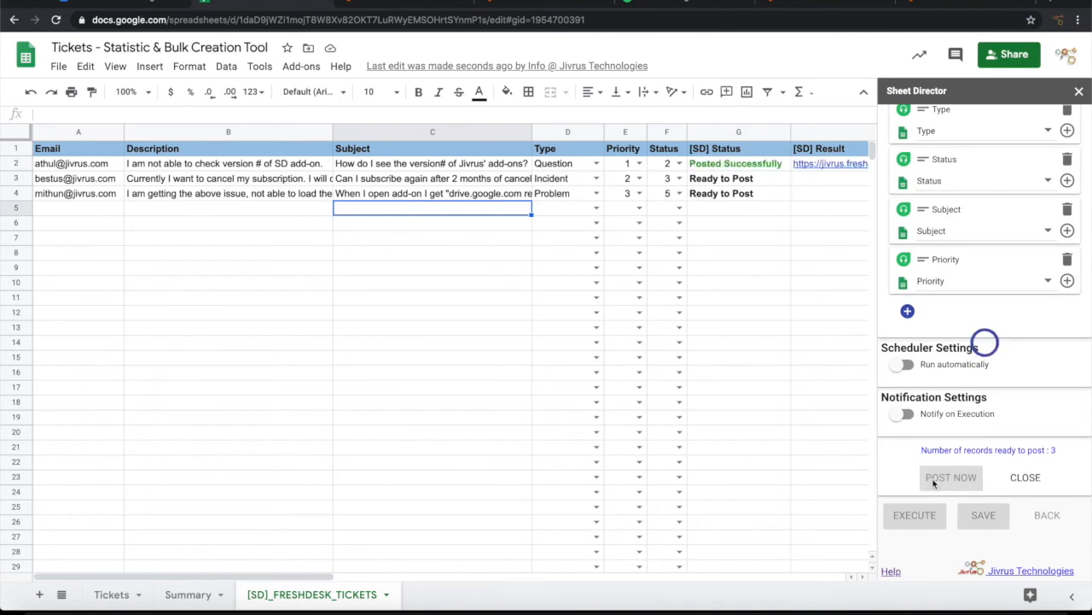
Step: Scroll to the [SD] Result column and open the first new ticket's link
{"action": "scroll", "coordinate": [746, 354], "scroll_direction": "right", "scroll_amount": 3}
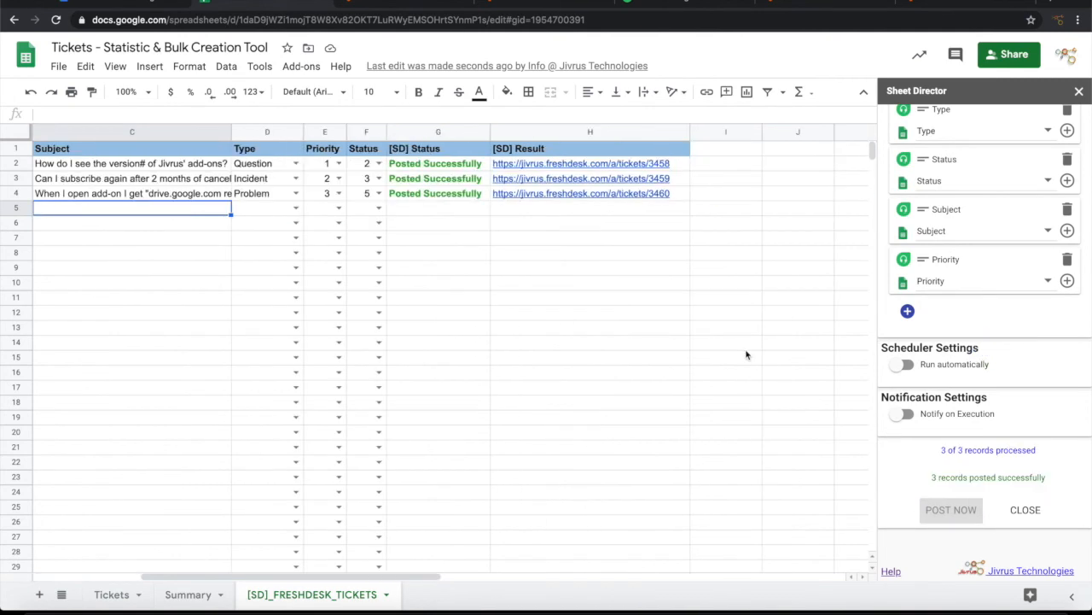
{"action": "mouse_move", "coordinate": [629, 189]}
{"action": "left_click", "coordinate": [636, 164]}
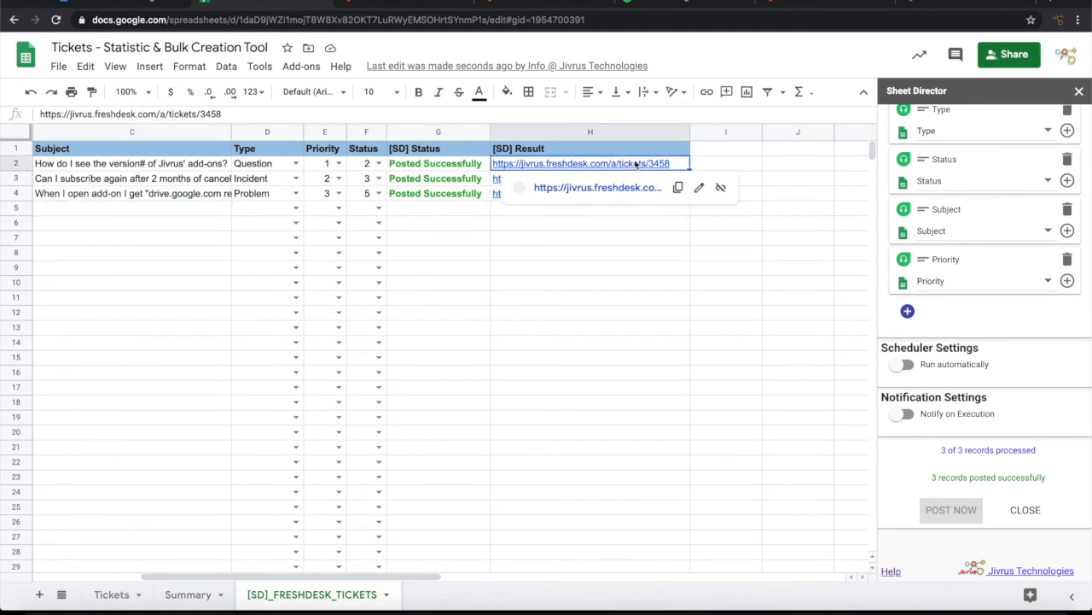
Step: Review Freshdesk ticket 3458's subject, description and type, then return to the spreadsheet tab
{"action": "left_click", "coordinate": [626, 187]}
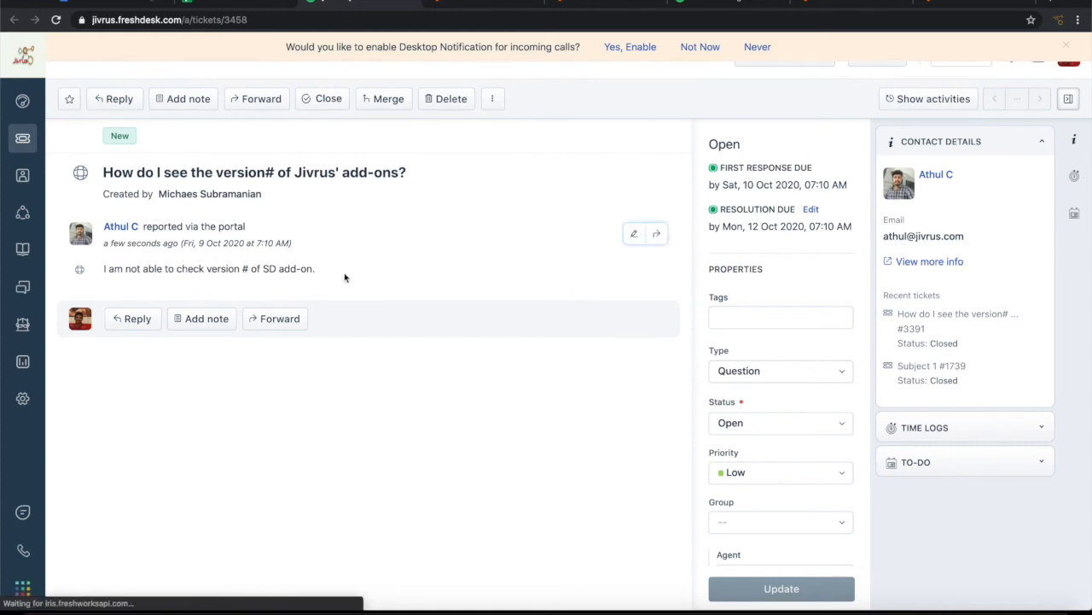
{"action": "left_click", "coordinate": [239, 12]}
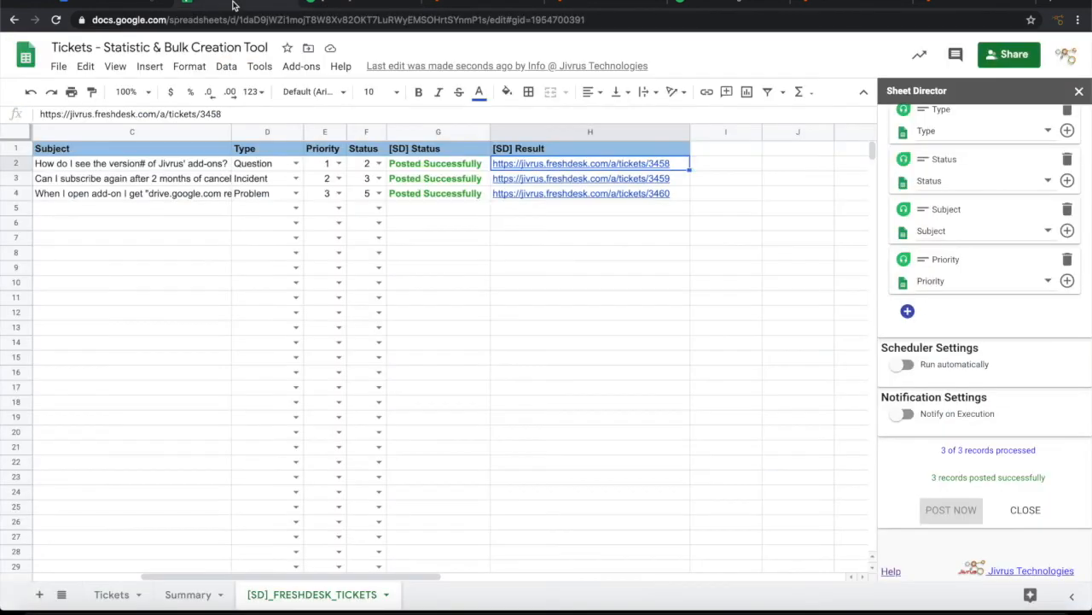
Step: Compare the first row's contact email with ticket 3458, then close the posting results
{"action": "scroll", "coordinate": [230, 225], "scroll_direction": "left", "scroll_amount": 5}
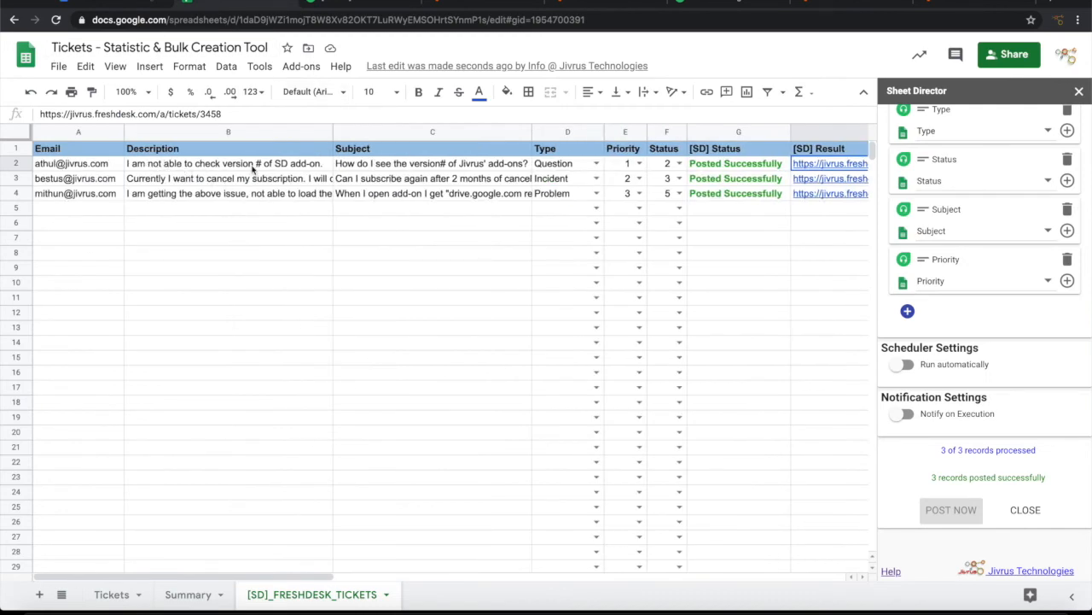
{"action": "left_click", "coordinate": [78, 168]}
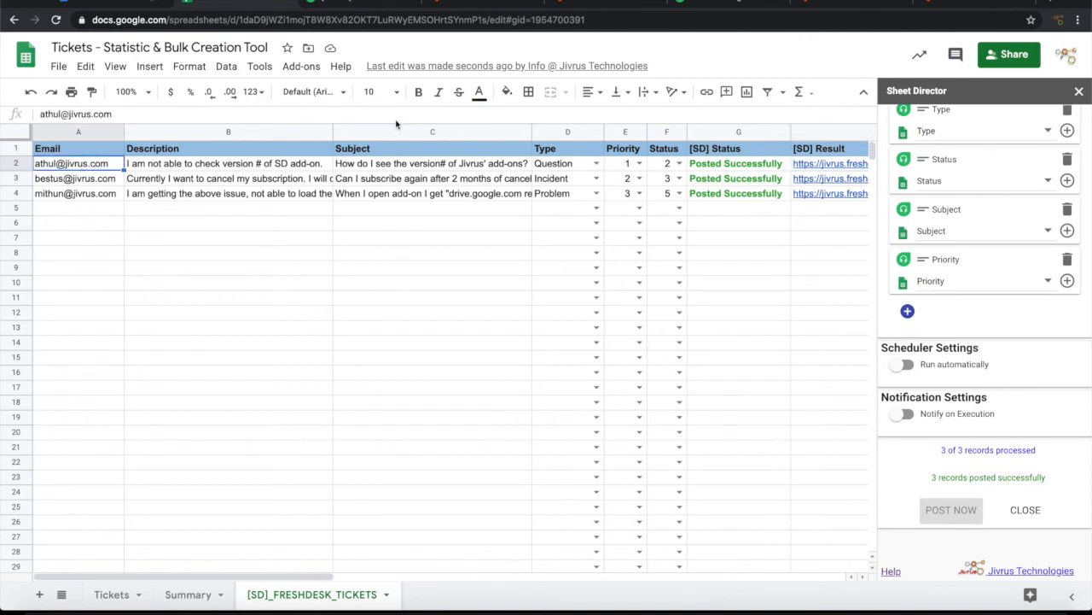
{"action": "left_click", "coordinate": [369, 7]}
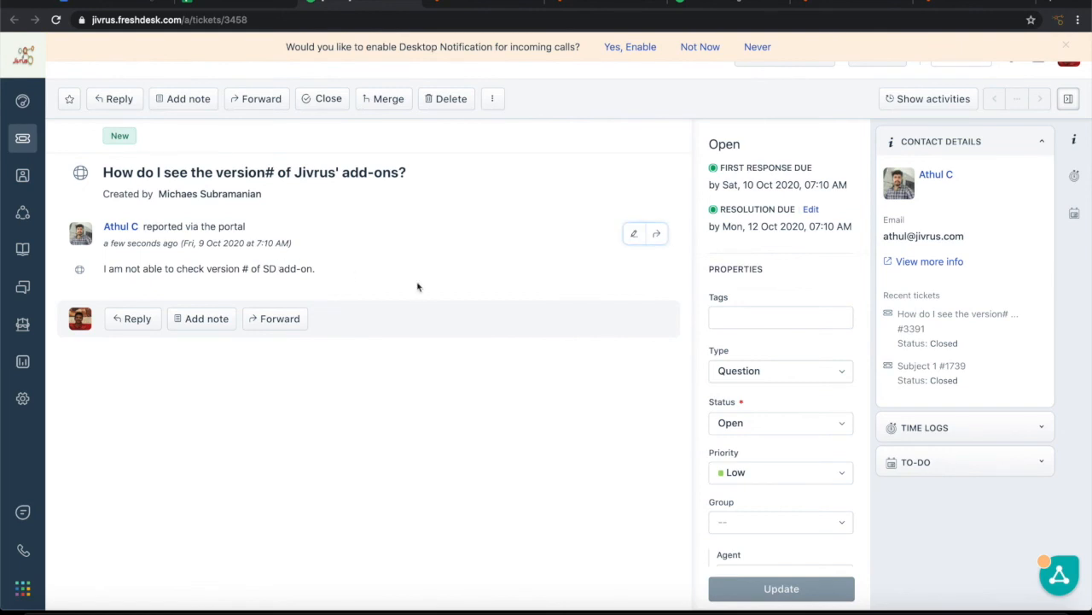
{"action": "left_click", "coordinate": [228, 5]}
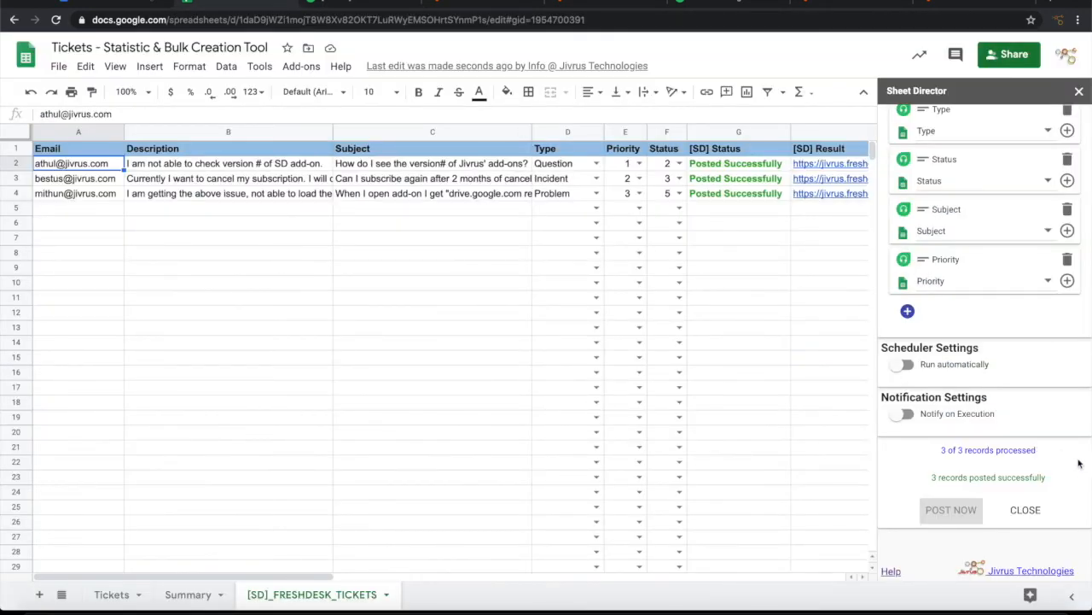
{"action": "left_click", "coordinate": [996, 508]}
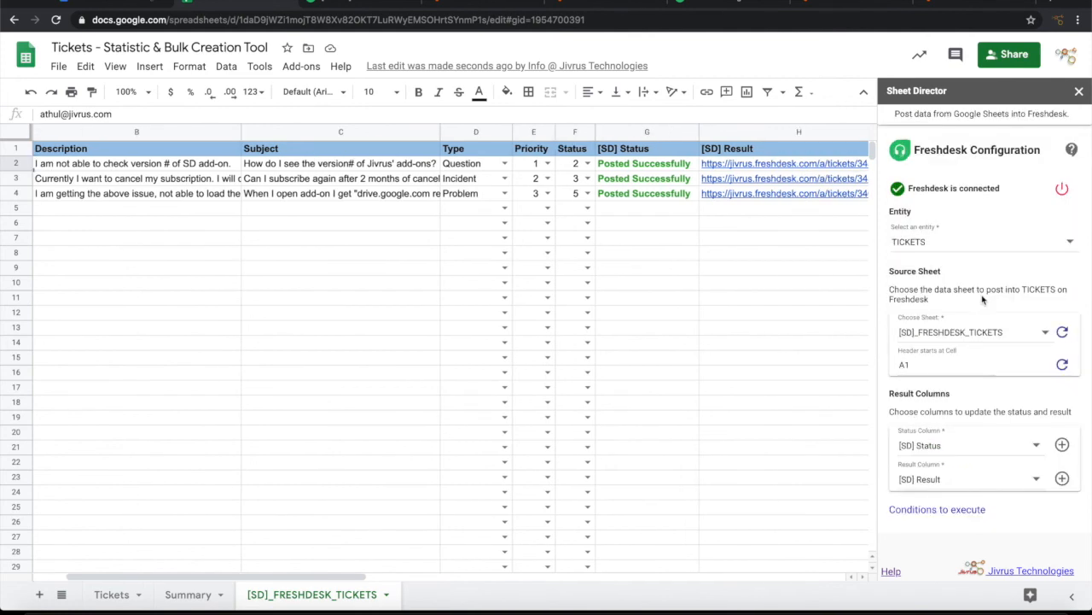
{"action": "left_click", "coordinate": [983, 245]}
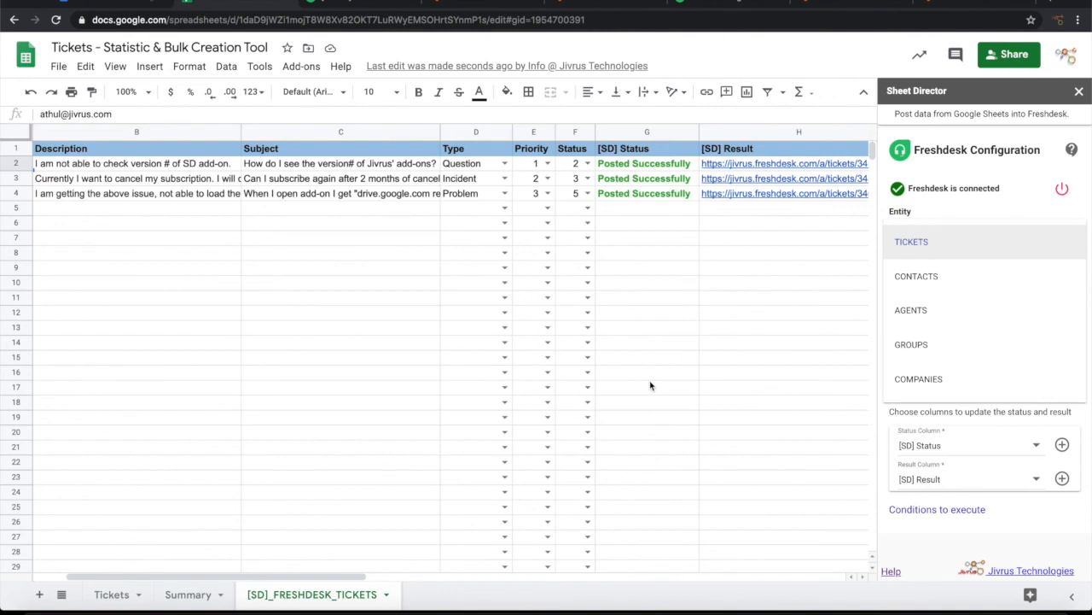
{"action": "left_click", "coordinate": [923, 250]}
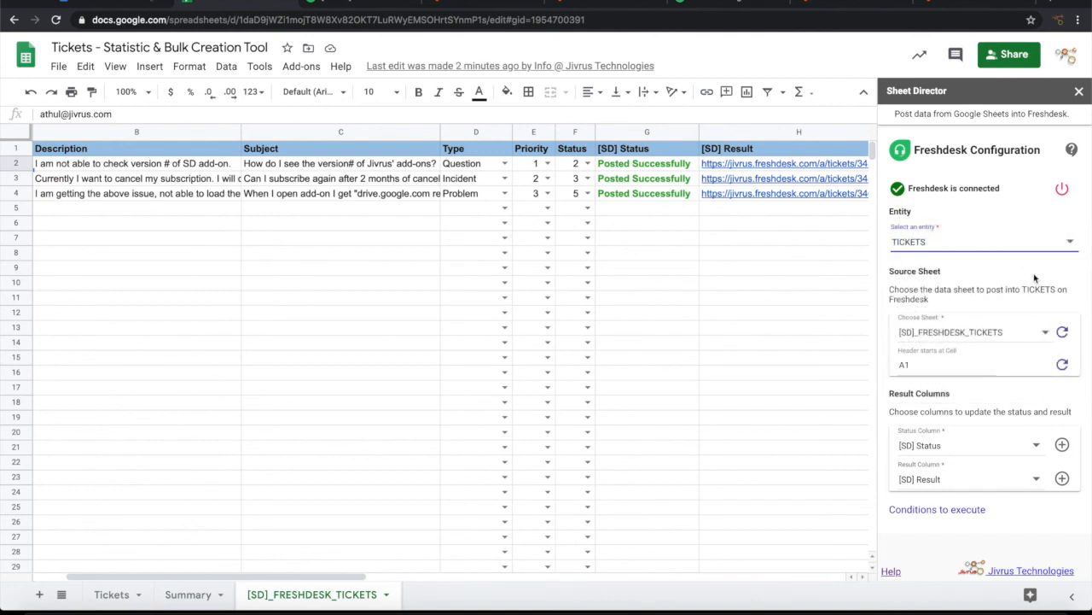